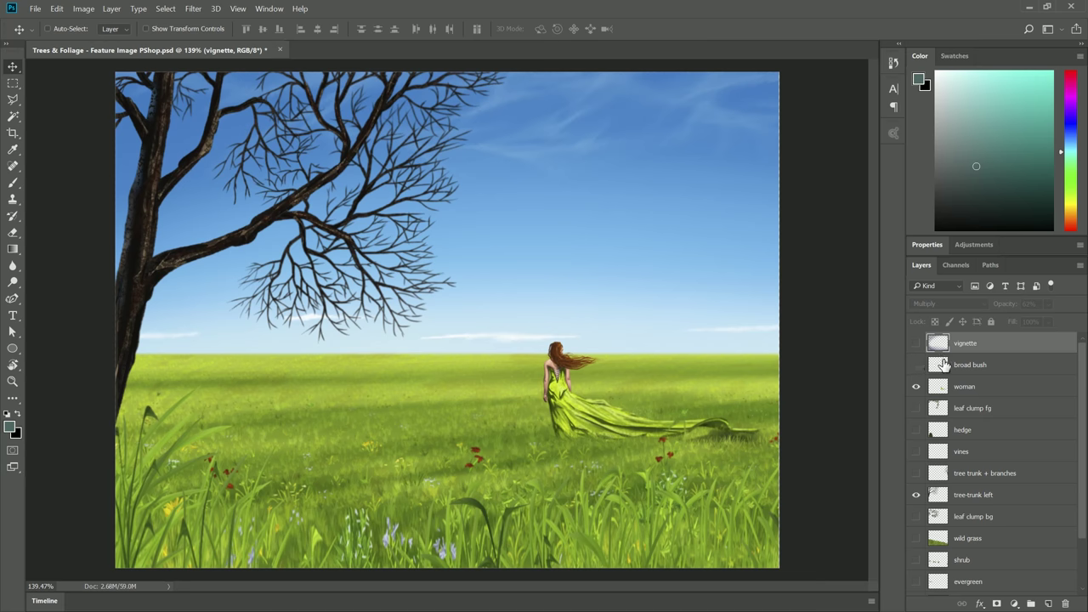
# Step: Show the broad bush layer and merge a duplicate of the layers from broad bush down to bg into one layer
pyautogui.click(916, 365)
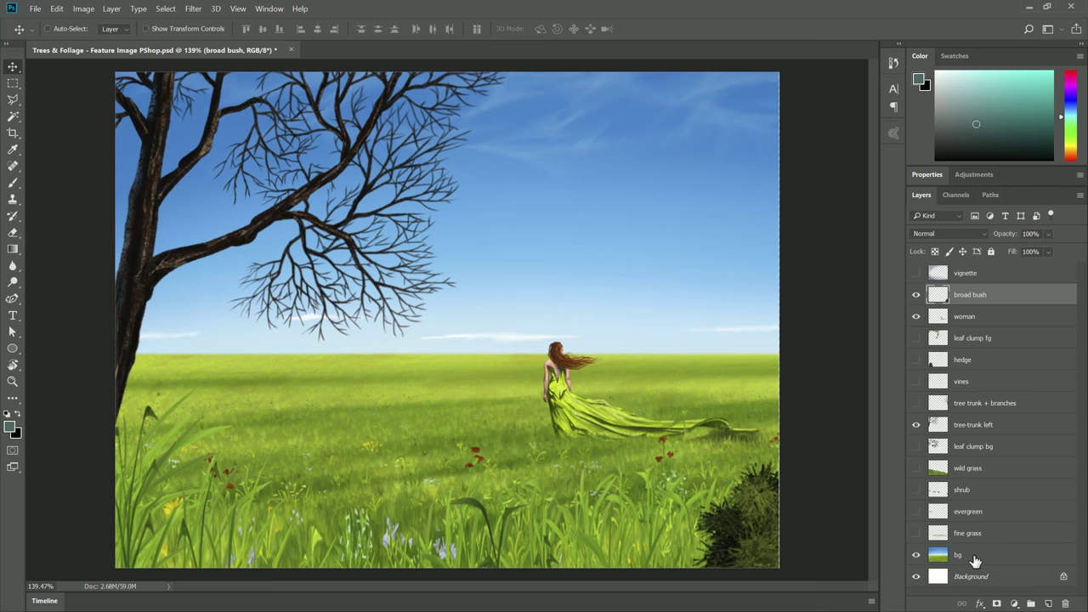
pyautogui.keyDown('shift'); pyautogui.click(974, 557); pyautogui.keyUp('shift')
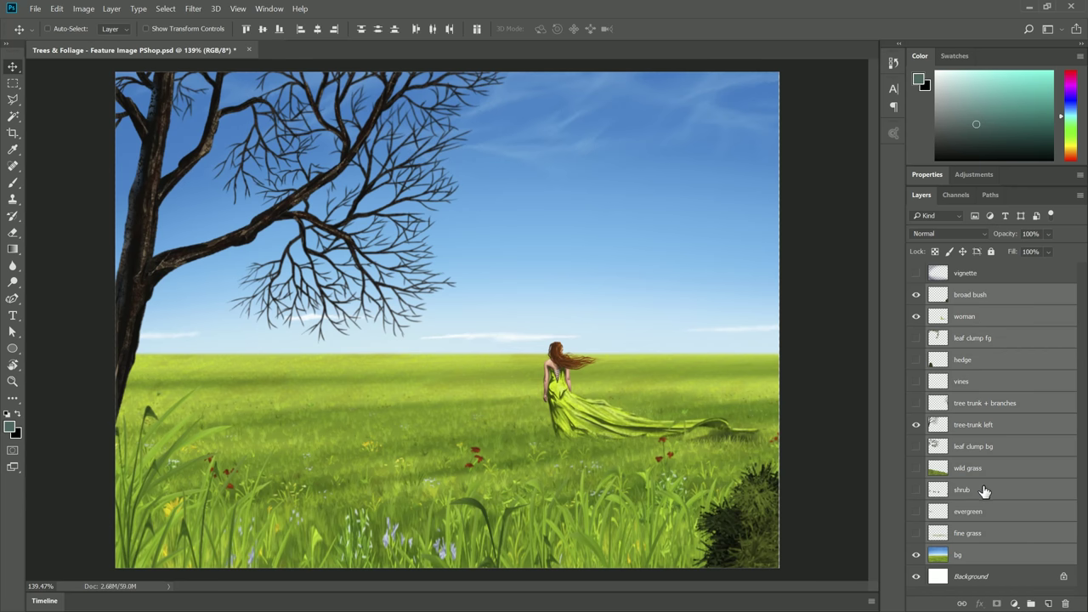
pyautogui.hotkey('ctrl', 'j')
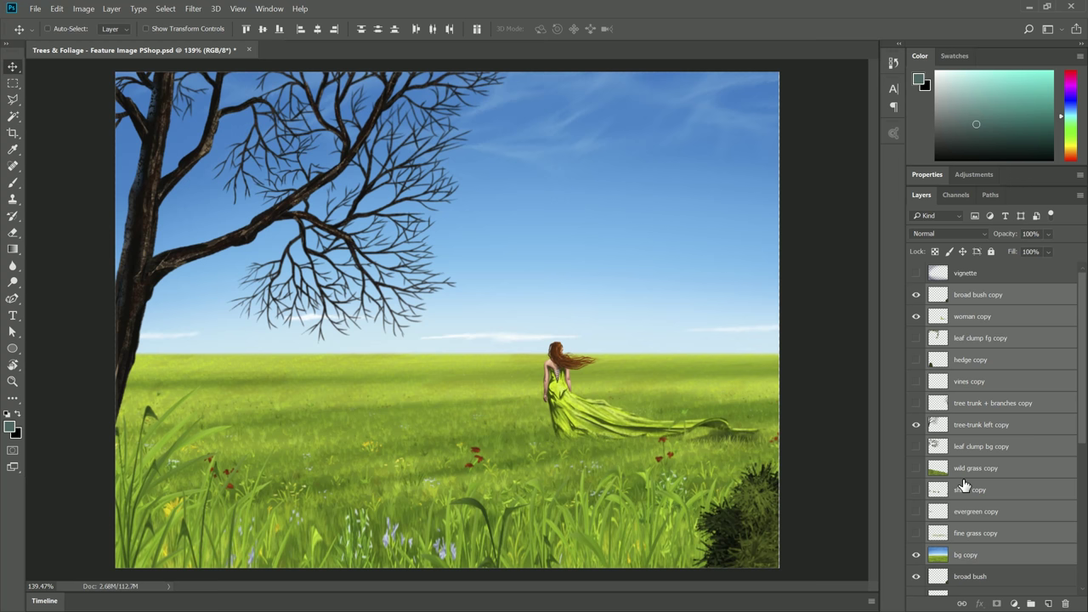
pyautogui.hotkey('ctrl', 'e')
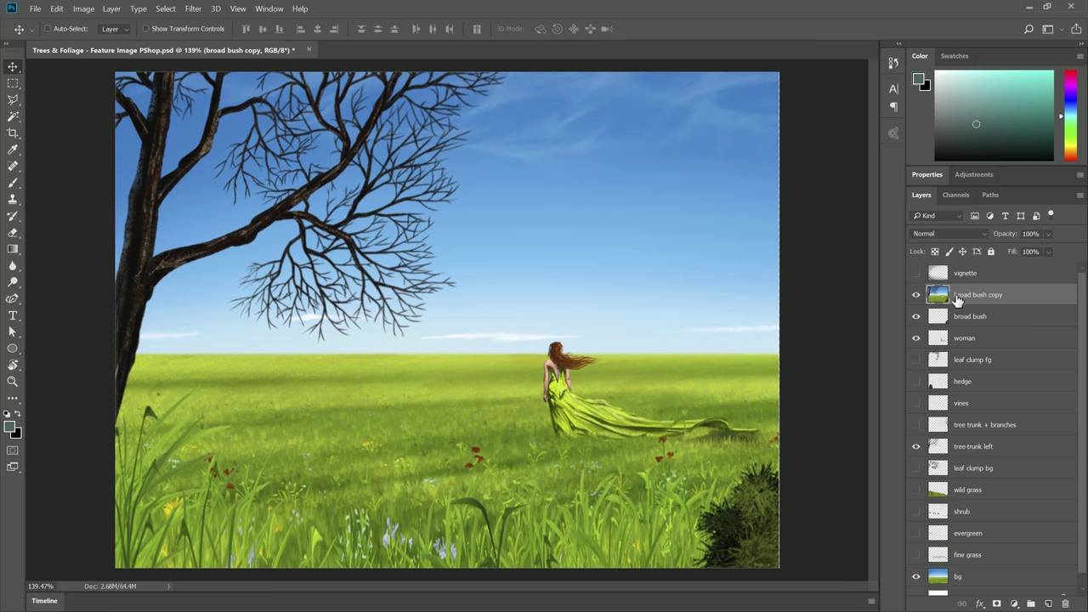
# Step: Open the merged copy in the ParticleShop filter
pyautogui.click(195, 10)
pyautogui.moveTo(289, 266)
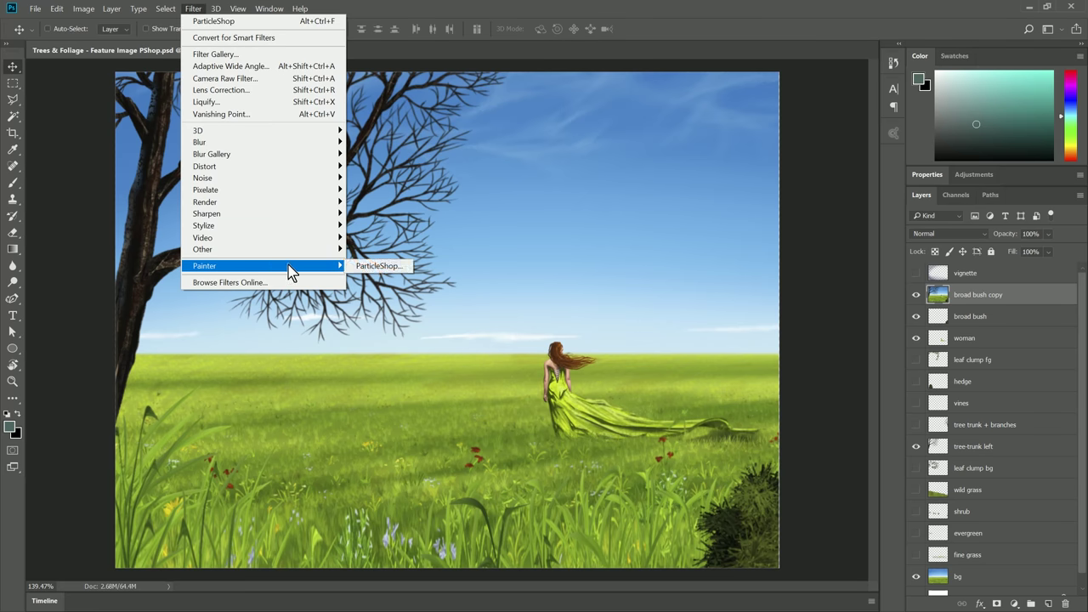
pyautogui.click(384, 267)
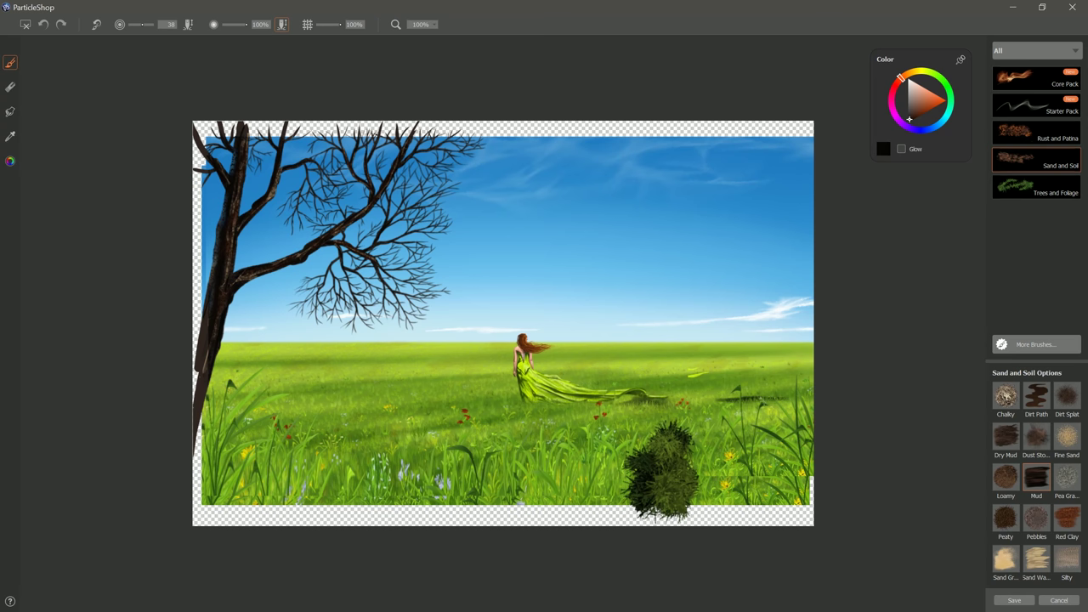
# Step: Paint a very dark green bush in the sky above the woman's dress with the broad bush brush from Trees and Foliage
pyautogui.click(1019, 187)
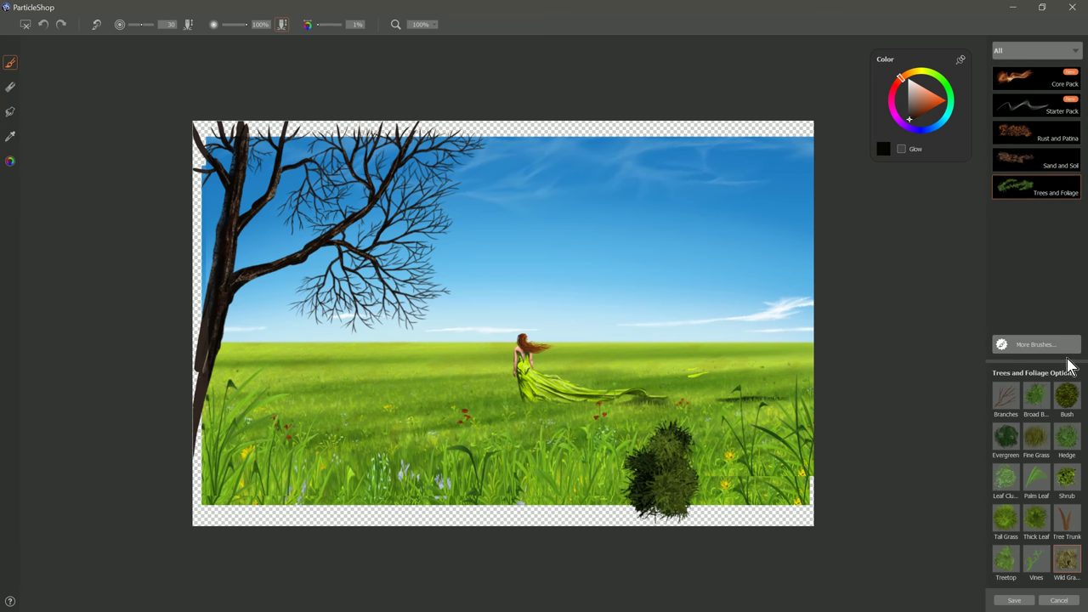
pyautogui.click(1041, 394)
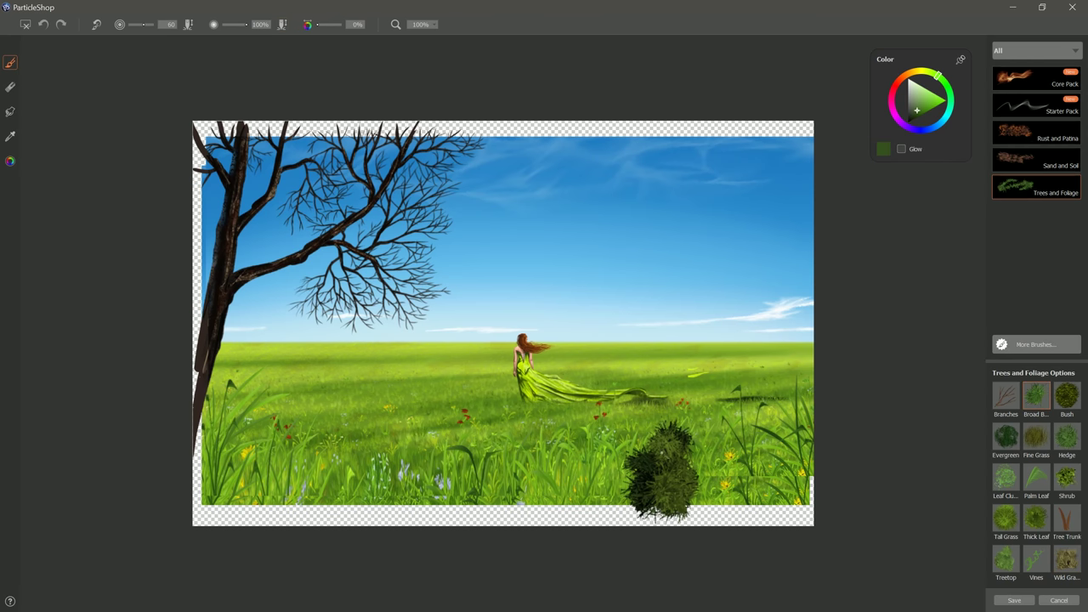
pyautogui.click(912, 121)
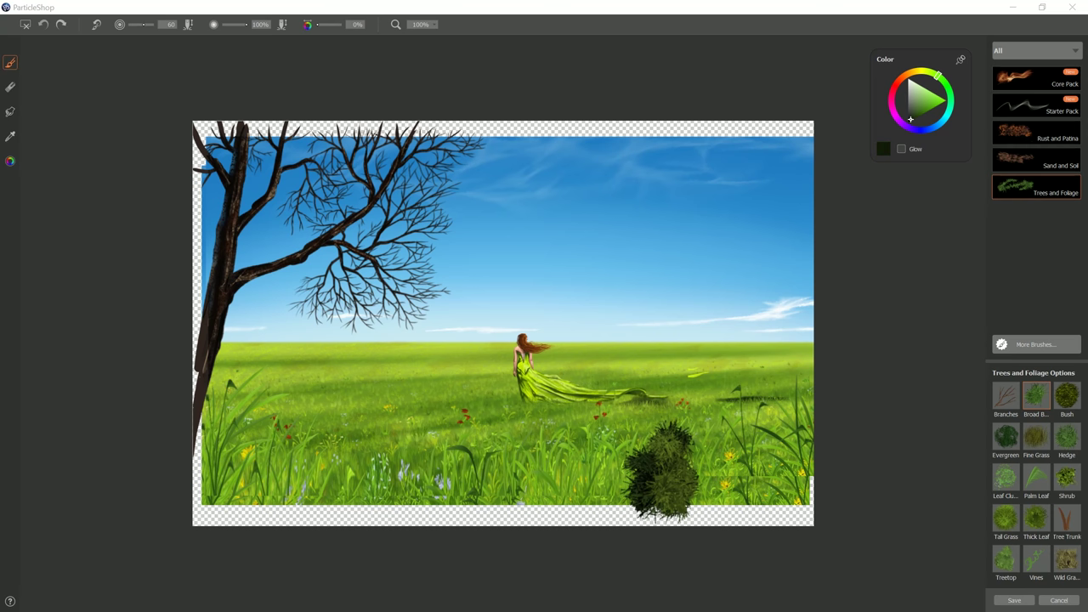
pyautogui.moveTo(612, 255)
pyautogui.mouseDown()
pyautogui.moveTo(606, 226)
pyautogui.moveTo(642, 230)
pyautogui.moveTo(636, 265)
pyautogui.moveTo(657, 272)
pyautogui.moveTo(659, 212)
pyautogui.mouseUp()
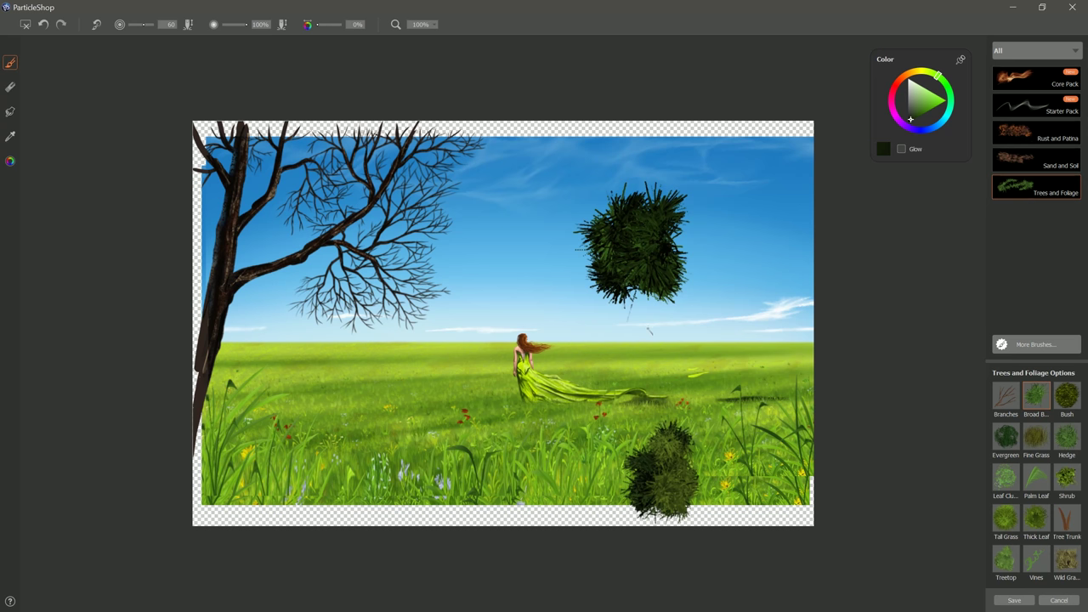
# Step: Build up progressively lighter, yellower green strokes over the right side of the bush in the sky
pyautogui.click(914, 124)
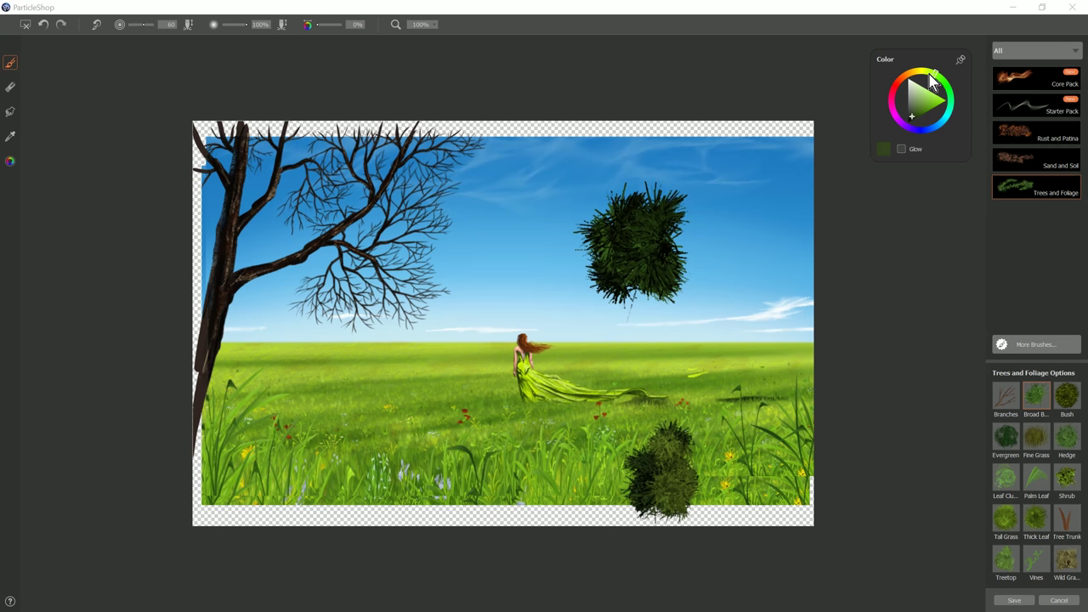
pyautogui.moveTo(646, 213)
pyautogui.mouseDown()
pyautogui.moveTo(671, 238)
pyautogui.moveTo(646, 255)
pyautogui.moveTo(669, 257)
pyautogui.mouseUp()
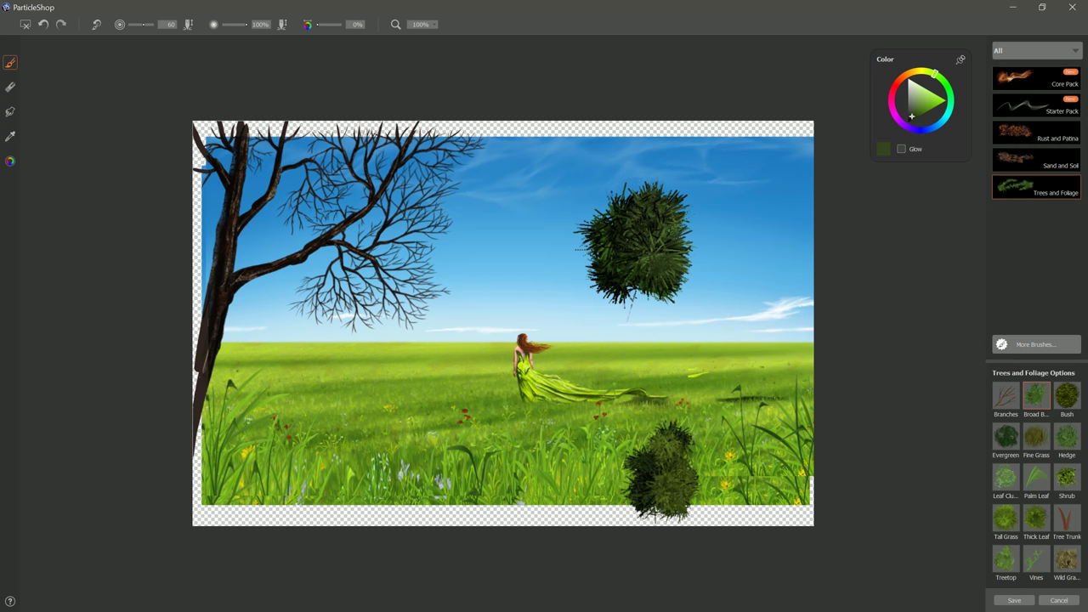
pyautogui.click(914, 113)
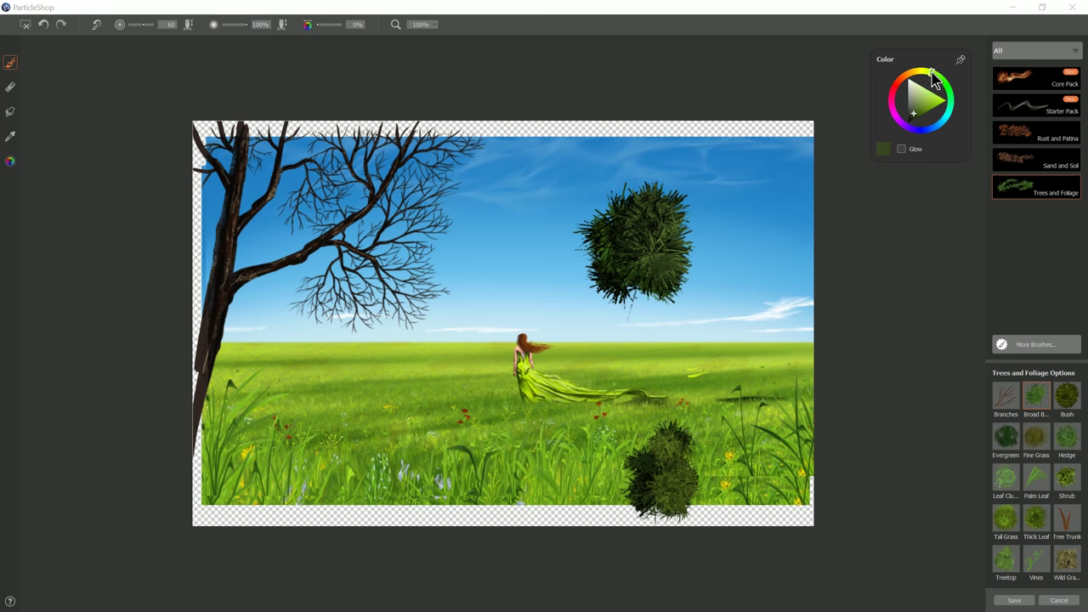
pyautogui.moveTo(652, 216); pyautogui.dragTo(664, 273)
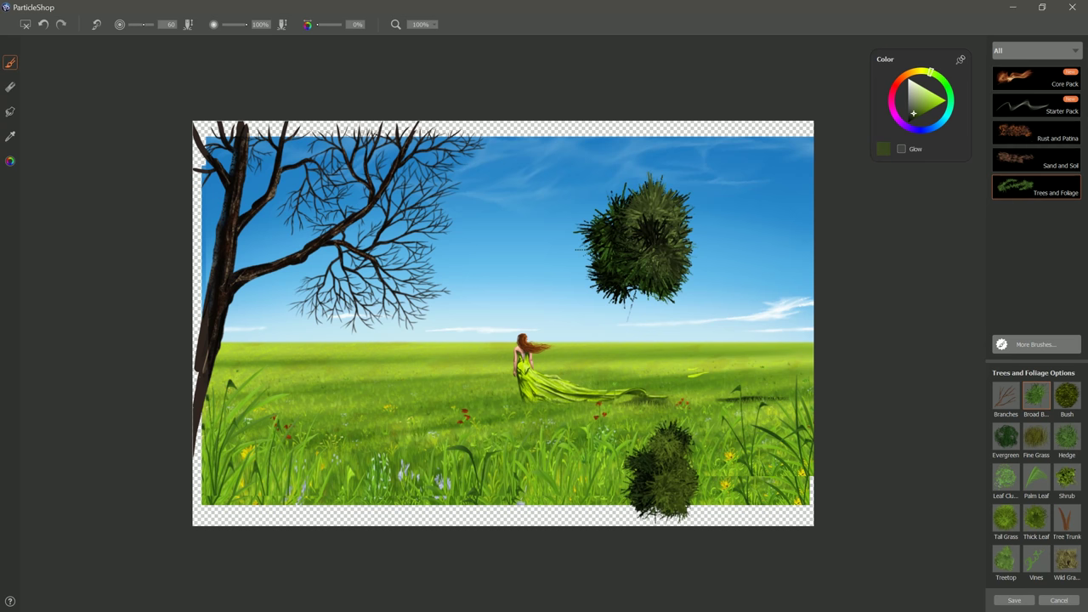
pyautogui.click(918, 109)
pyautogui.moveTo(646, 197); pyautogui.dragTo(673, 255)
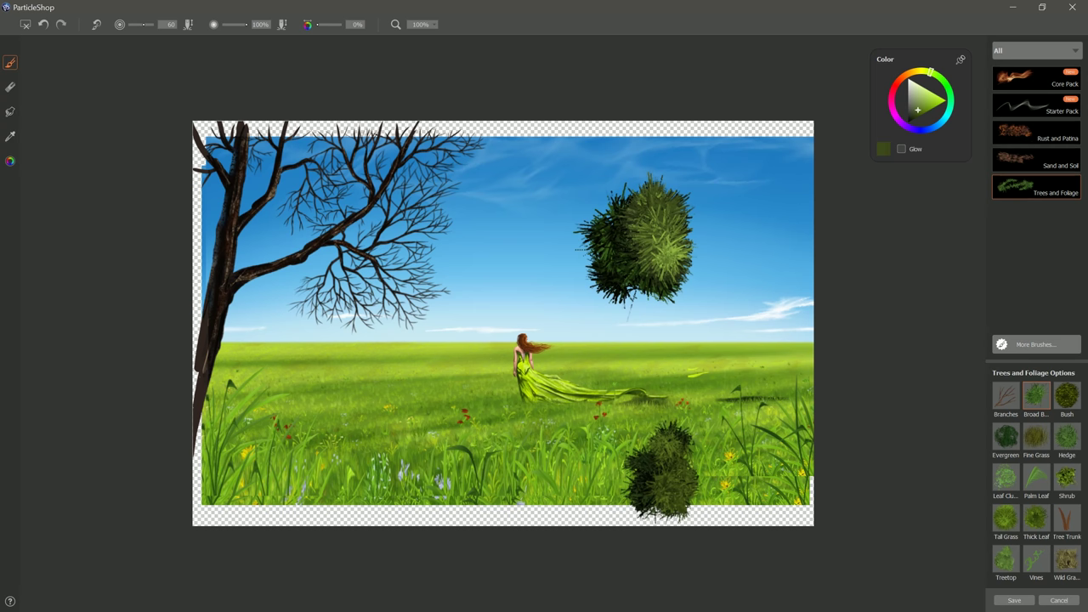
# Step: Blend the middle of the bush with a green sampled from it, and save only the brushstrokes back to Photoshop
pyautogui.click(11, 136)
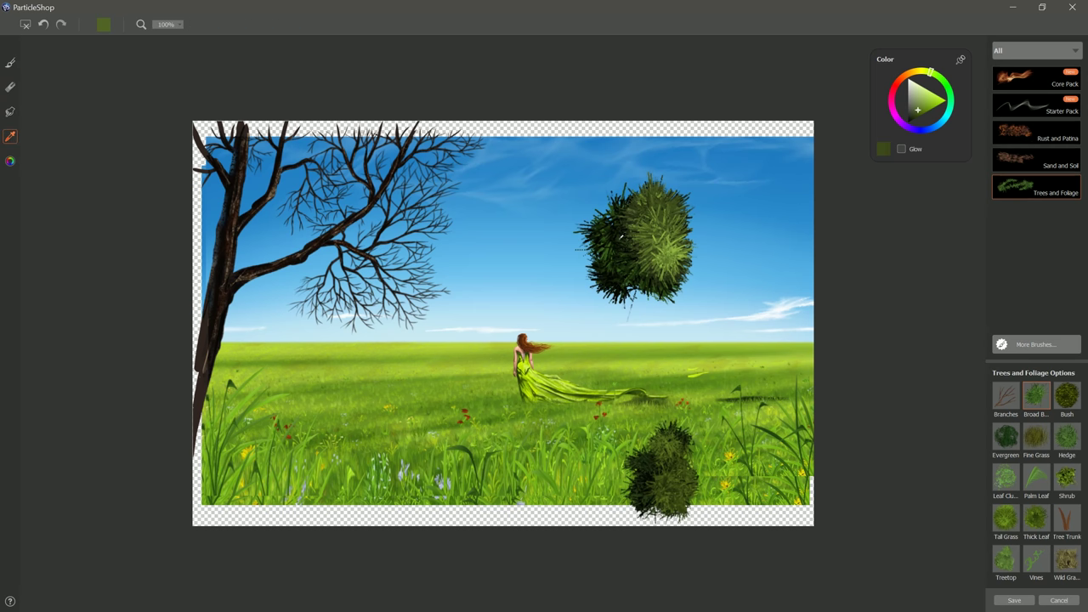
pyautogui.click(621, 239)
pyautogui.click(11, 63)
pyautogui.moveTo(629, 220); pyautogui.dragTo(655, 281)
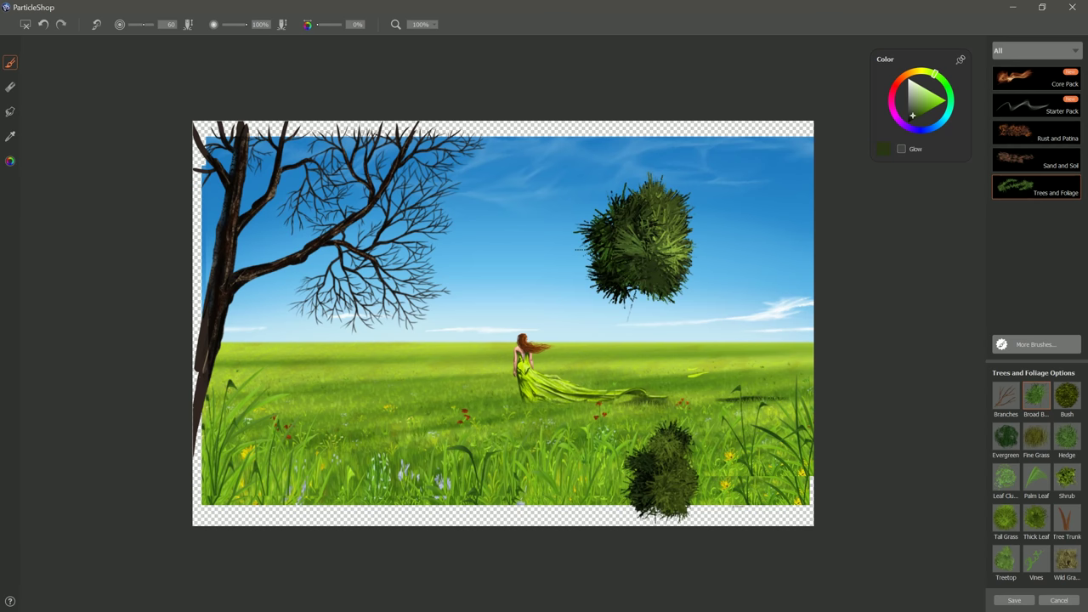
pyautogui.click(1014, 601)
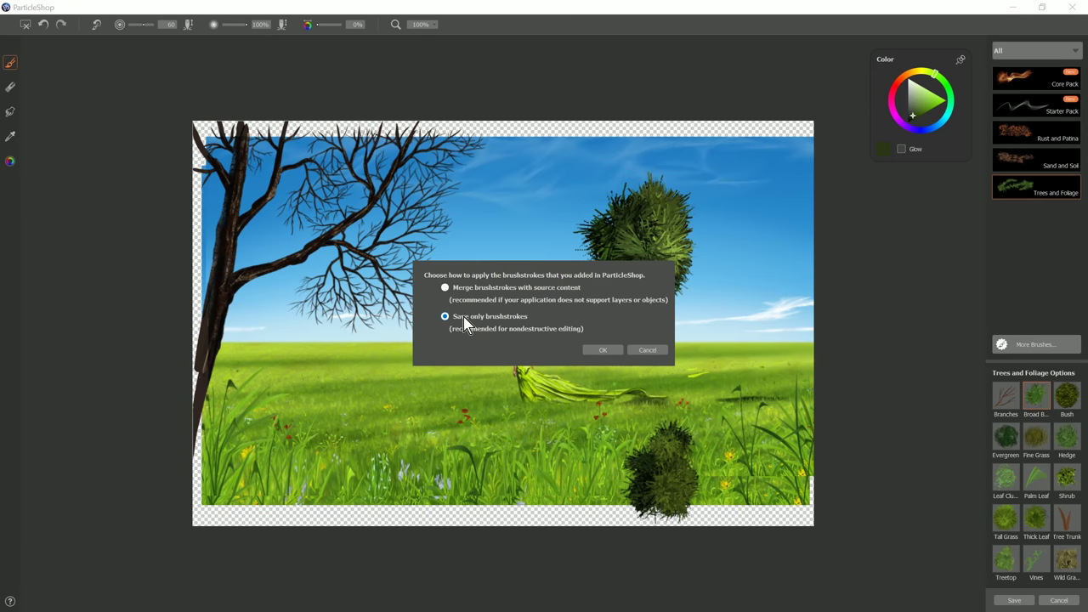
pyautogui.click(602, 349)
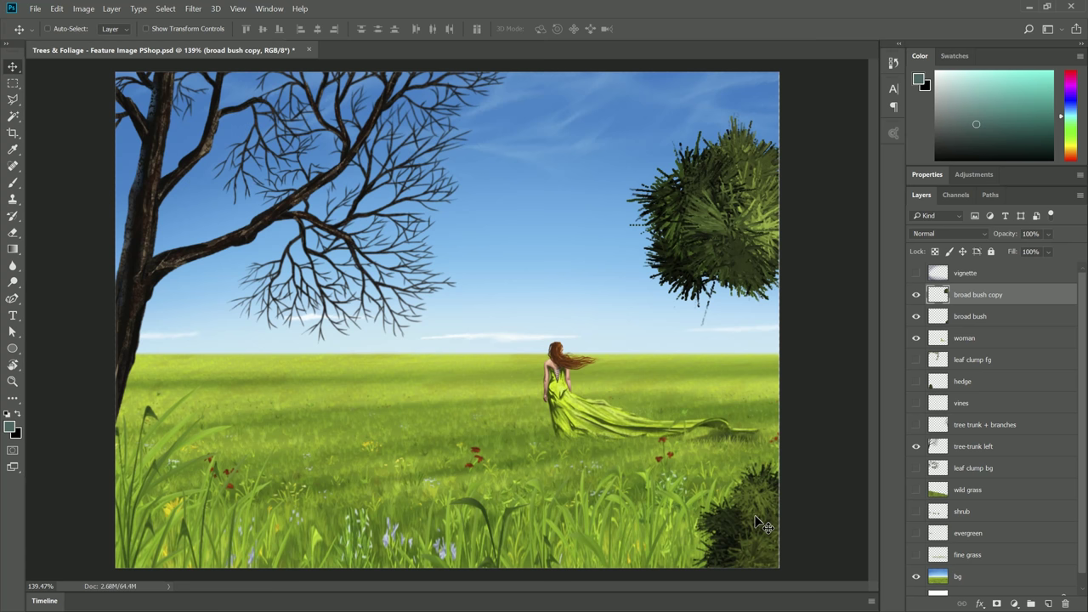
# Step: Fill the meadow's foreground with resized copies of the painted bush, narrowing the rightmost copy to about 62% width
pyautogui.moveTo(735, 238)
pyautogui.mouseDown()
pyautogui.moveTo(662, 254)
pyautogui.moveTo(510, 404)
pyautogui.moveTo(476, 506)
pyautogui.moveTo(260, 523)
pyautogui.moveTo(165, 562)
pyautogui.moveTo(227, 502)
pyautogui.moveTo(397, 460)
pyautogui.moveTo(408, 478)
pyautogui.moveTo(299, 551)
pyautogui.moveTo(409, 523)
pyautogui.moveTo(508, 561)
pyautogui.moveTo(593, 522)
pyautogui.moveTo(636, 519)
pyautogui.moveTo(678, 539)
pyautogui.moveTo(672, 550)
pyautogui.moveTo(631, 549)
pyautogui.mouseUp()
pyautogui.hotkey('ctrl', 't')
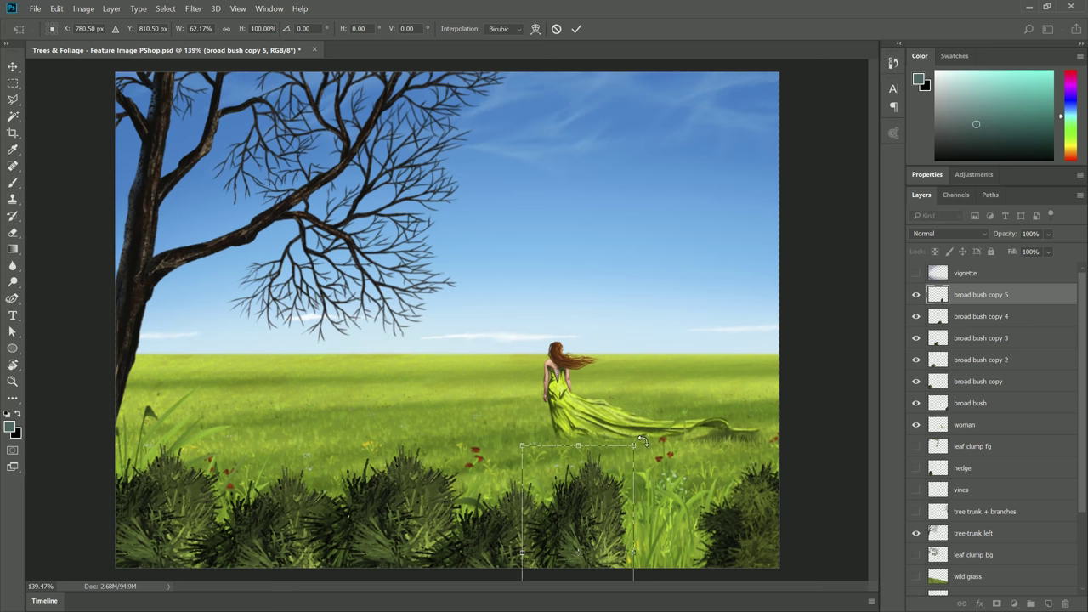
pyautogui.press('Return')
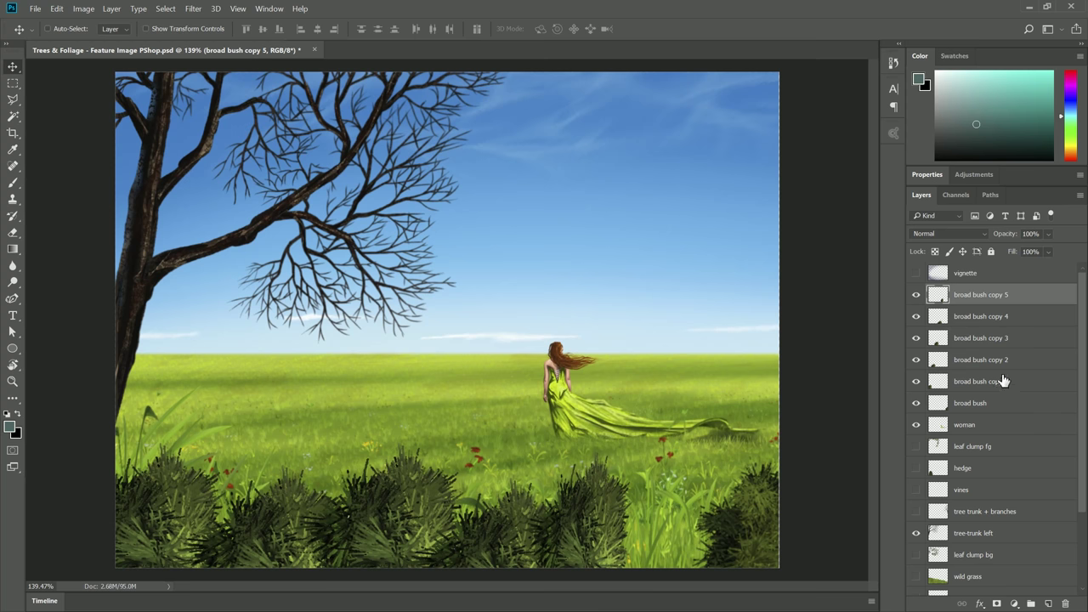
# Step: Delete all the broad bush copy layers, keeping the original broad bush layer
pyautogui.keyDown('shift'); pyautogui.click(1002, 383); pyautogui.keyUp('shift')
pyautogui.click(1067, 605)
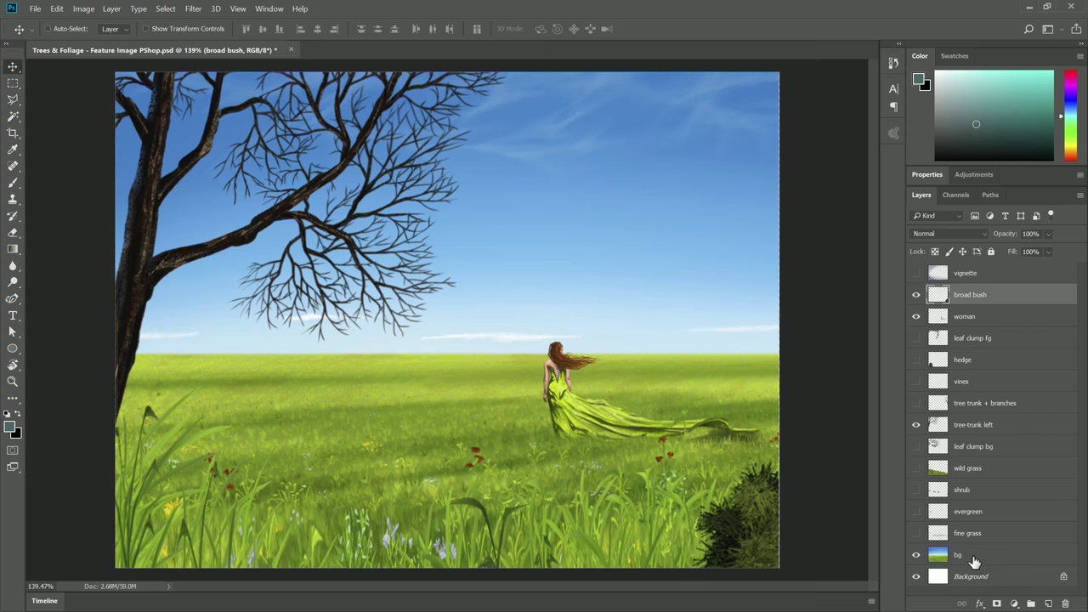
# Step: Merge a fresh duplicate of the layers from broad bush to bg and open it in ParticleShop
pyautogui.keyDown('shift'); pyautogui.click(974, 562); pyautogui.keyUp('shift')
pyautogui.hotkey('ctrl', 'j')
pyautogui.hotkey('ctrl', 'e')
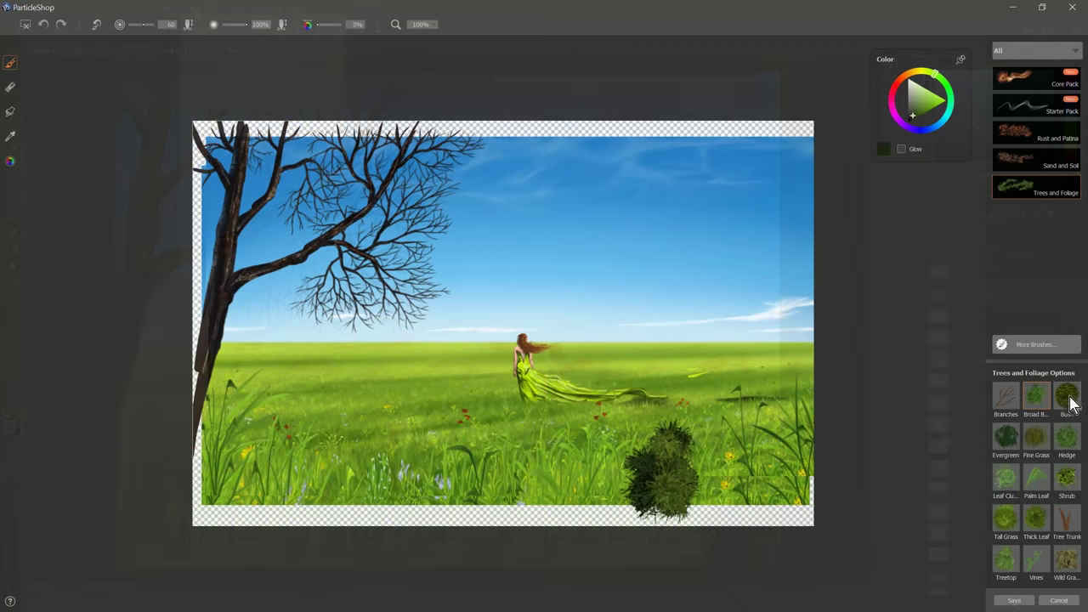
# Step: With the Bush brush, paint a tall tapered bush on the meadow's right side and a strand hanging from the sky's upper edge
pyautogui.click(1067, 397)
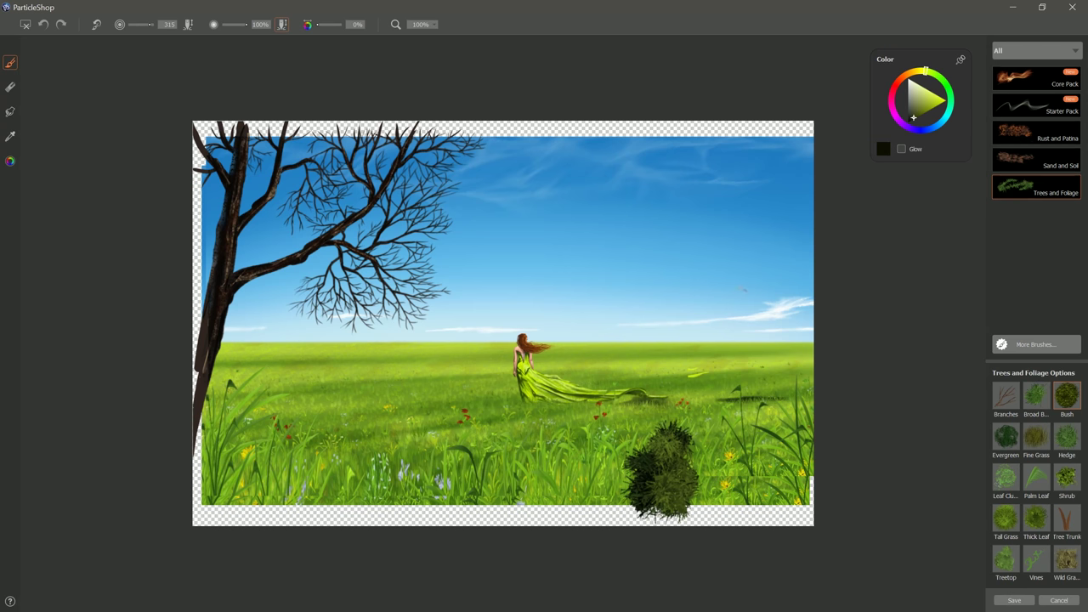
pyautogui.moveTo(744, 281)
pyautogui.mouseDown()
pyautogui.moveTo(738, 459)
pyautogui.moveTo(756, 476)
pyautogui.moveTo(733, 540)
pyautogui.moveTo(789, 549)
pyautogui.mouseUp()
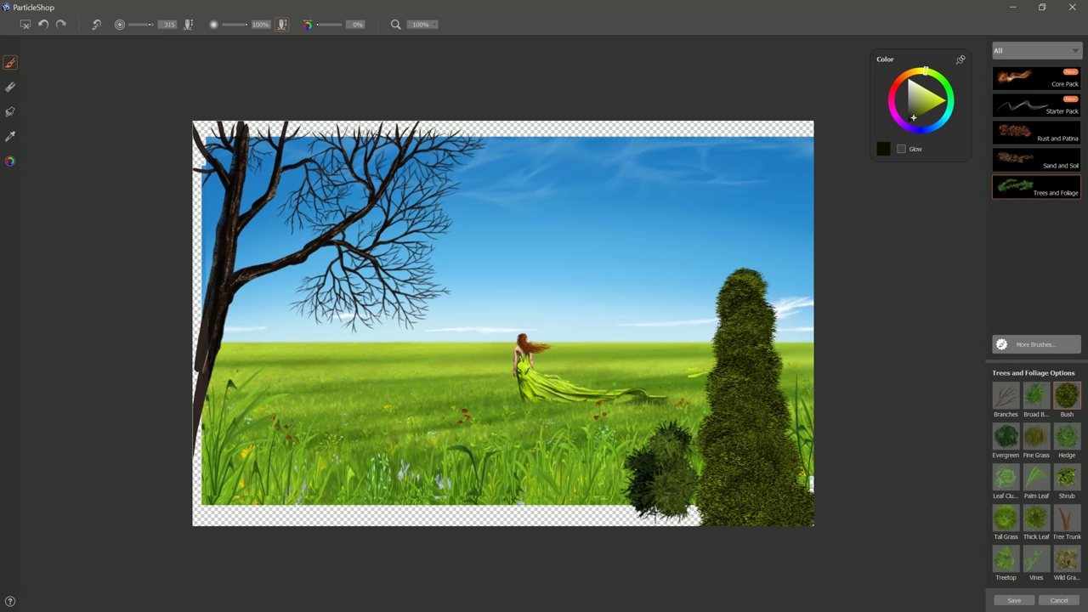
pyautogui.moveTo(558, 257)
pyautogui.mouseDown()
pyautogui.moveTo(561, 163)
pyautogui.moveTo(548, 170)
pyautogui.moveTo(529, 97)
pyautogui.mouseUp()
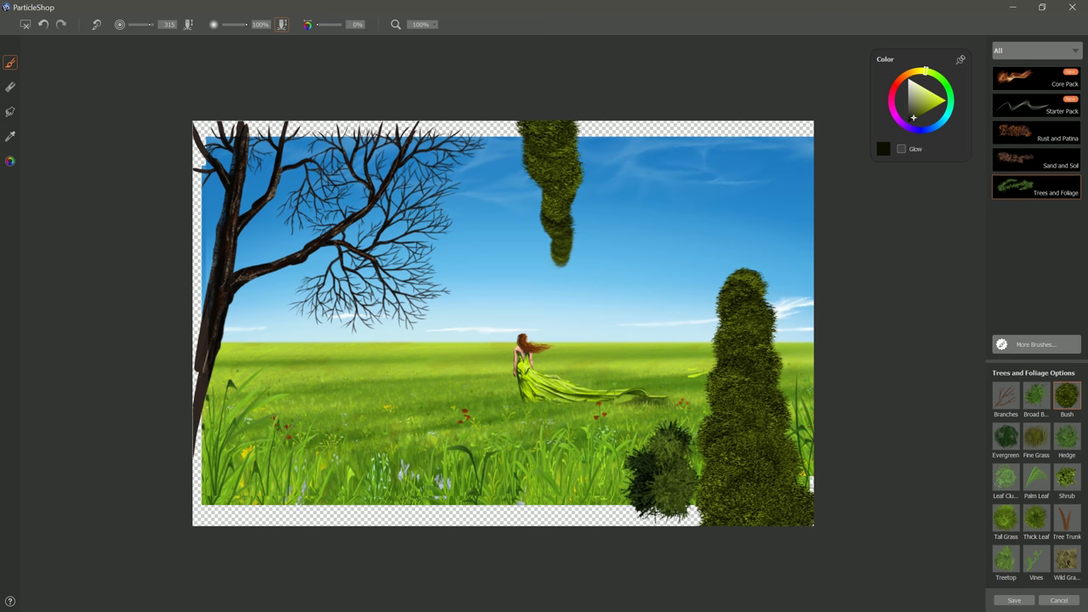
# Step: Paint three bush columns on the right of the meadow, joining them into one shared base
pyautogui.moveTo(742, 294)
pyautogui.mouseDown()
pyautogui.moveTo(746, 352)
pyautogui.moveTo(736, 359)
pyautogui.moveTo(756, 375)
pyautogui.moveTo(730, 417)
pyautogui.moveTo(707, 391)
pyautogui.mouseUp()
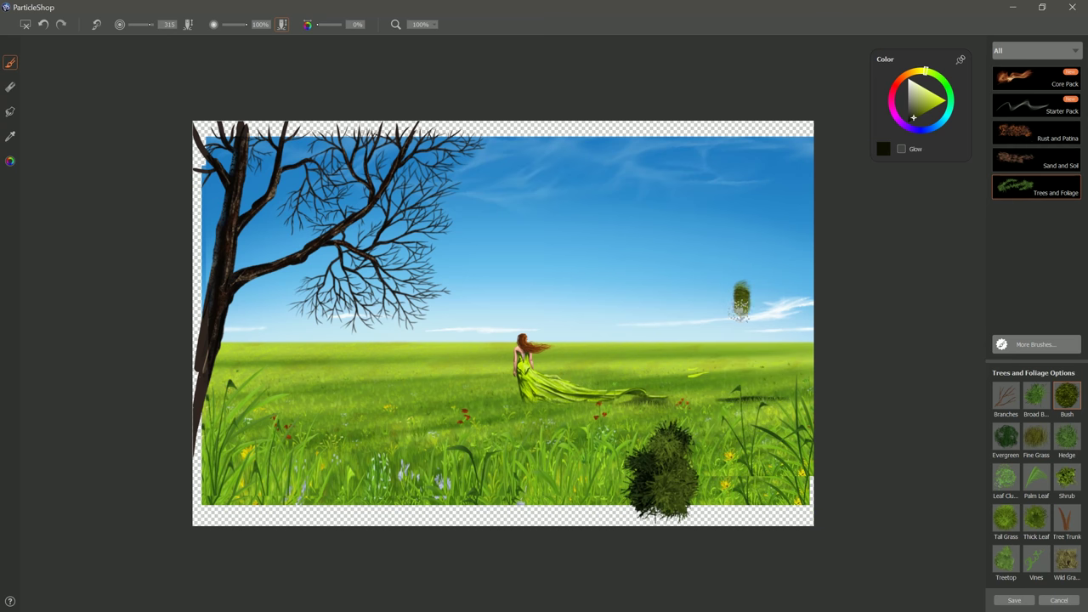
pyautogui.moveTo(685, 289)
pyautogui.mouseDown()
pyautogui.moveTo(696, 400)
pyautogui.moveTo(739, 434)
pyautogui.mouseUp()
pyautogui.moveTo(799, 280)
pyautogui.mouseDown()
pyautogui.moveTo(811, 340)
pyautogui.moveTo(791, 396)
pyautogui.moveTo(743, 429)
pyautogui.moveTo(739, 484)
pyautogui.moveTo(765, 493)
pyautogui.moveTo(739, 514)
pyautogui.mouseUp()
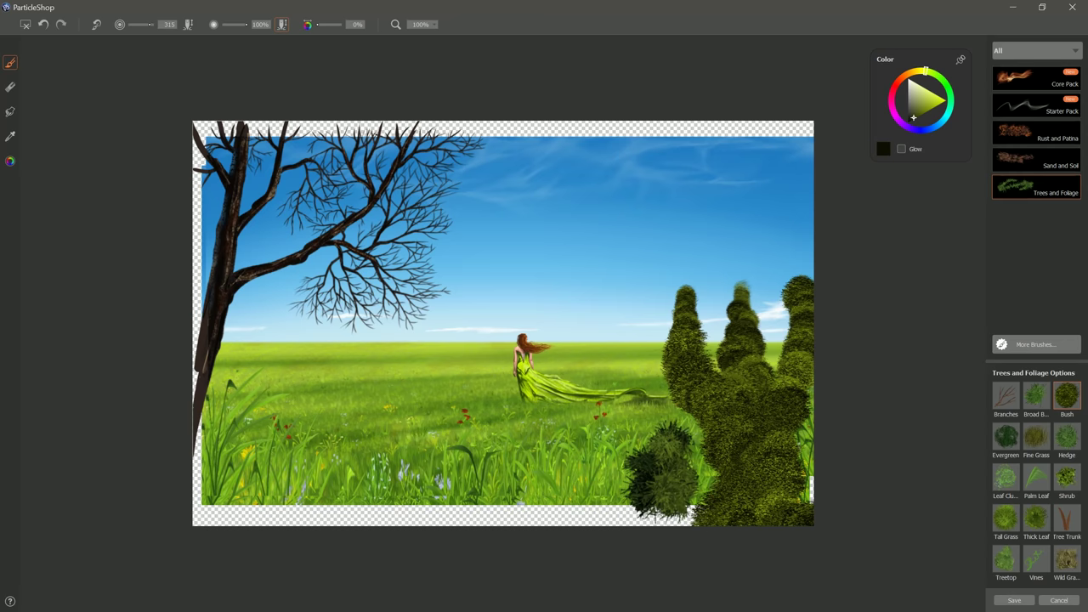
# Step: Undo the bush column strokes
pyautogui.click(1016, 601)
pyautogui.hotkey('ctrl', 'z')
pyautogui.hotkey('ctrl', 'z')
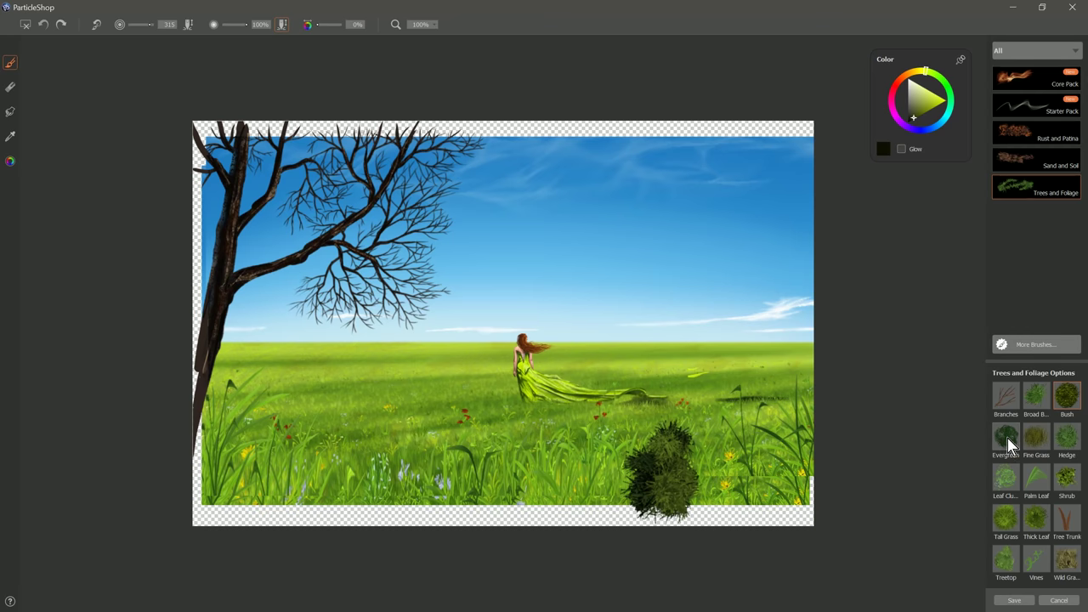
# Step: Paint a tall evergreen tree to the right of the woman with the Evergreen brush enlarged to size 57
pyautogui.click(1006, 437)
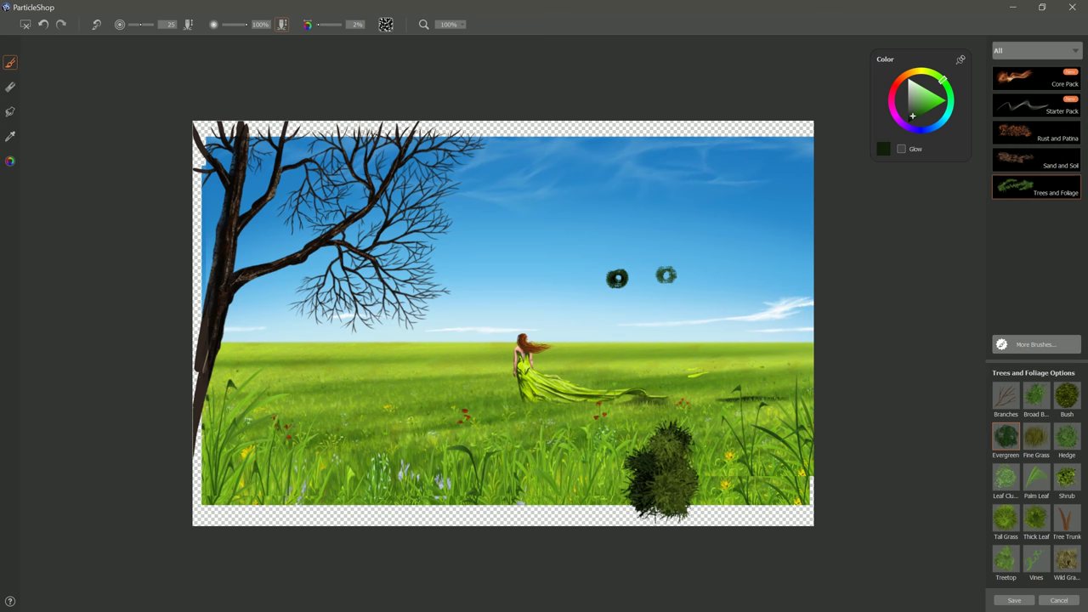
pyautogui.moveTo(665, 274)
pyautogui.mouseDown()
pyautogui.moveTo(696, 274)
pyautogui.moveTo(686, 255)
pyautogui.moveTo(682, 263)
pyautogui.moveTo(711, 246)
pyautogui.moveTo(716, 279)
pyautogui.moveTo(699, 277)
pyautogui.moveTo(683, 221)
pyautogui.moveTo(658, 257)
pyautogui.mouseUp()
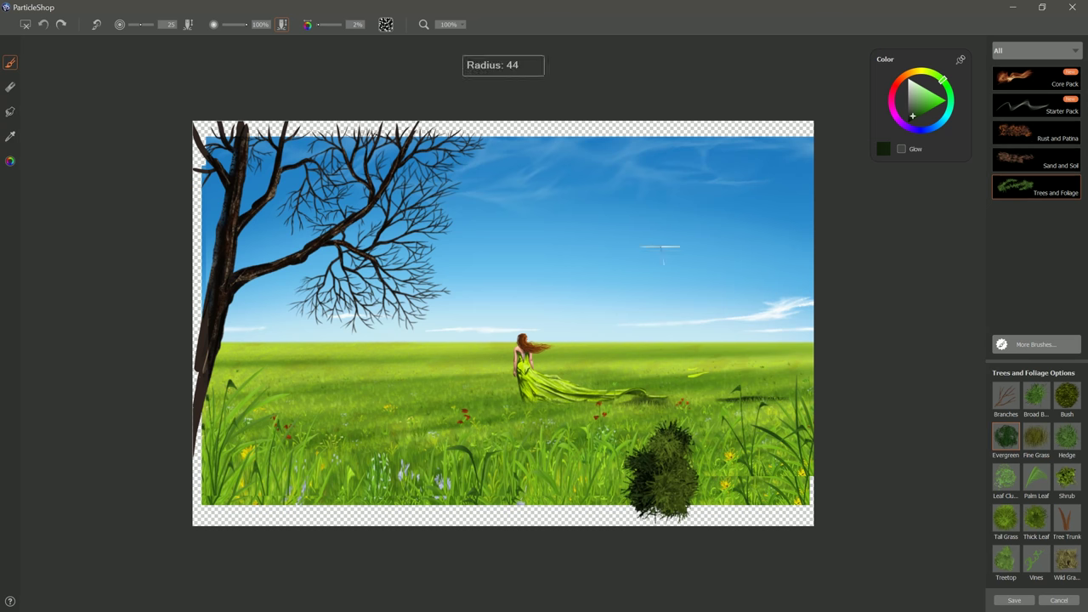
pyautogui.moveTo(673, 197)
pyautogui.mouseDown()
pyautogui.moveTo(671, 242)
pyautogui.moveTo(662, 244)
pyautogui.moveTo(680, 281)
pyautogui.moveTo(667, 331)
pyautogui.moveTo(680, 374)
pyautogui.moveTo(729, 369)
pyautogui.mouseUp()
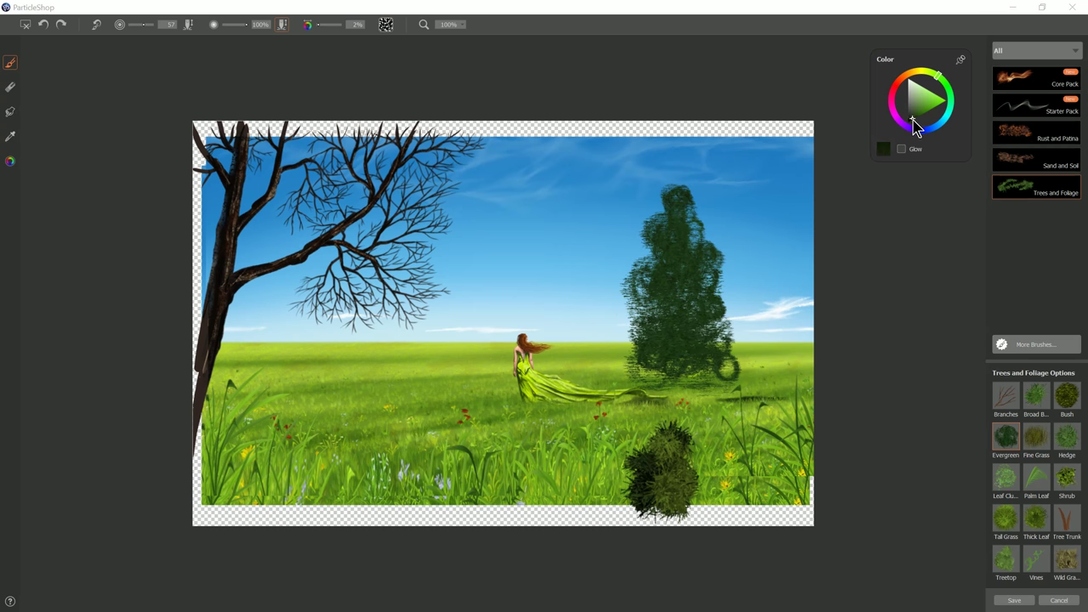
pyautogui.moveTo(679, 197)
pyautogui.mouseDown()
pyautogui.moveTo(668, 244)
pyautogui.moveTo(651, 252)
pyautogui.moveTo(665, 298)
pyautogui.moveTo(680, 284)
pyautogui.moveTo(644, 336)
pyautogui.moveTo(681, 317)
pyautogui.moveTo(655, 358)
pyautogui.moveTo(707, 342)
pyautogui.moveTo(685, 206)
pyautogui.moveTo(696, 245)
pyautogui.moveTo(678, 279)
pyautogui.moveTo(700, 299)
pyautogui.moveTo(694, 344)
pyautogui.moveTo(707, 319)
pyautogui.moveTo(678, 374)
pyautogui.mouseUp()
# Step: Choose a more saturated dark green and paint further foliage over the inside of the evergreen
pyautogui.click(944, 83)
pyautogui.click(915, 113)
pyautogui.click(912, 116)
pyautogui.moveTo(686, 222); pyautogui.dragTo(665, 347)
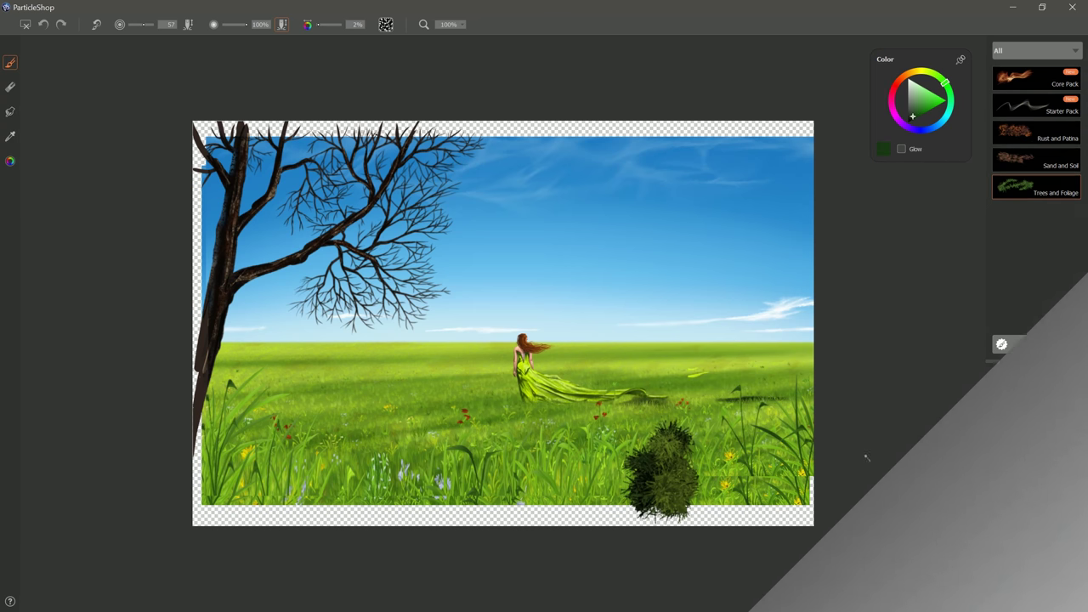
# Step: Paint grass across the meadow and over the dress hem with the Fine Grass brush in a green sampled beside the woman
pyautogui.click(1042, 437)
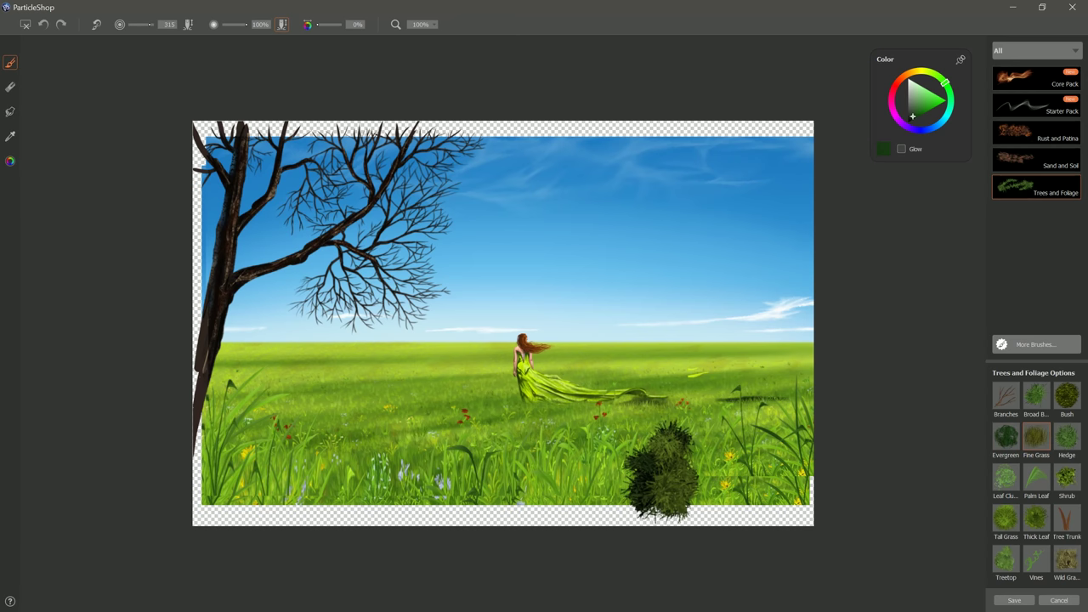
pyautogui.click(14, 137)
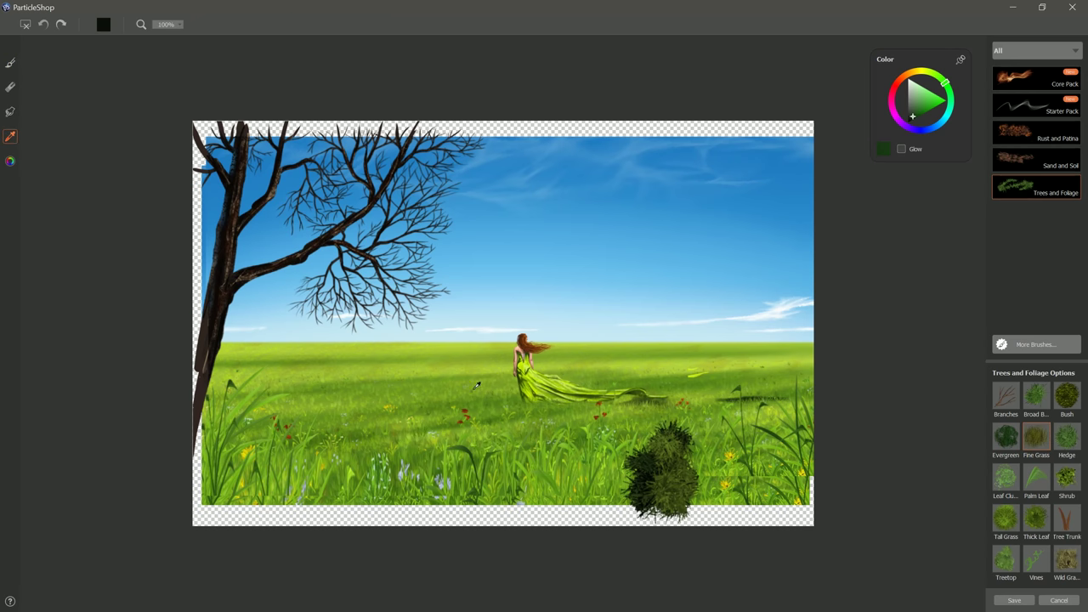
pyautogui.click(481, 388)
pyautogui.moveTo(482, 388)
pyautogui.mouseDown()
pyautogui.moveTo(464, 370)
pyautogui.moveTo(531, 402)
pyautogui.moveTo(659, 396)
pyautogui.mouseUp()
pyautogui.click(11, 64)
pyautogui.moveTo(433, 393); pyautogui.dragTo(344, 391)
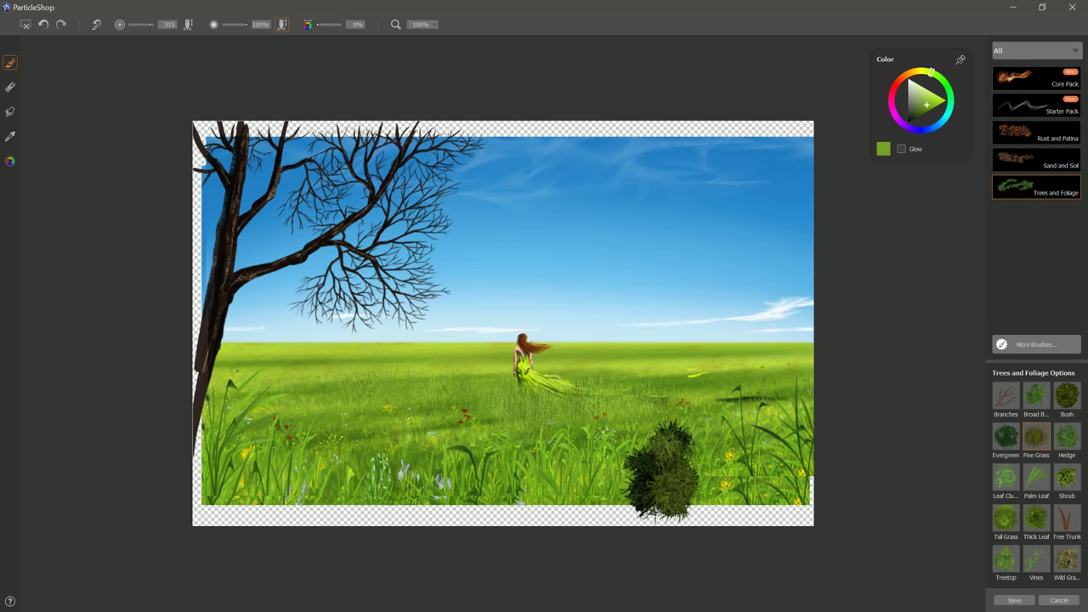
# Step: Extend the fine grass across the meadow around the woman and her dress hem, working at 150% zoom
pyautogui.moveTo(693, 374); pyautogui.dragTo(706, 406)
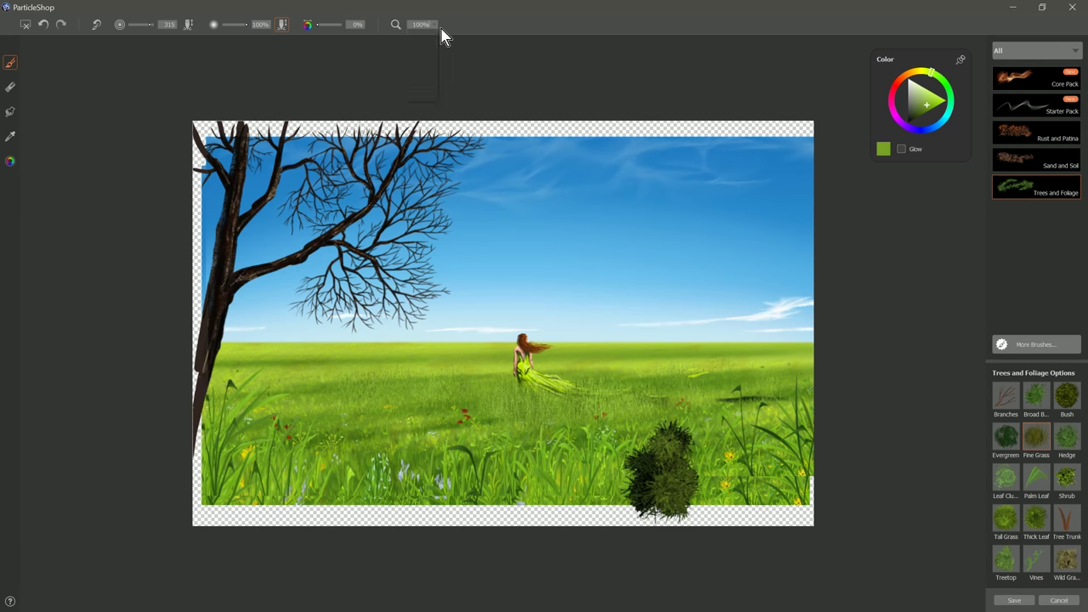
pyautogui.click(419, 93)
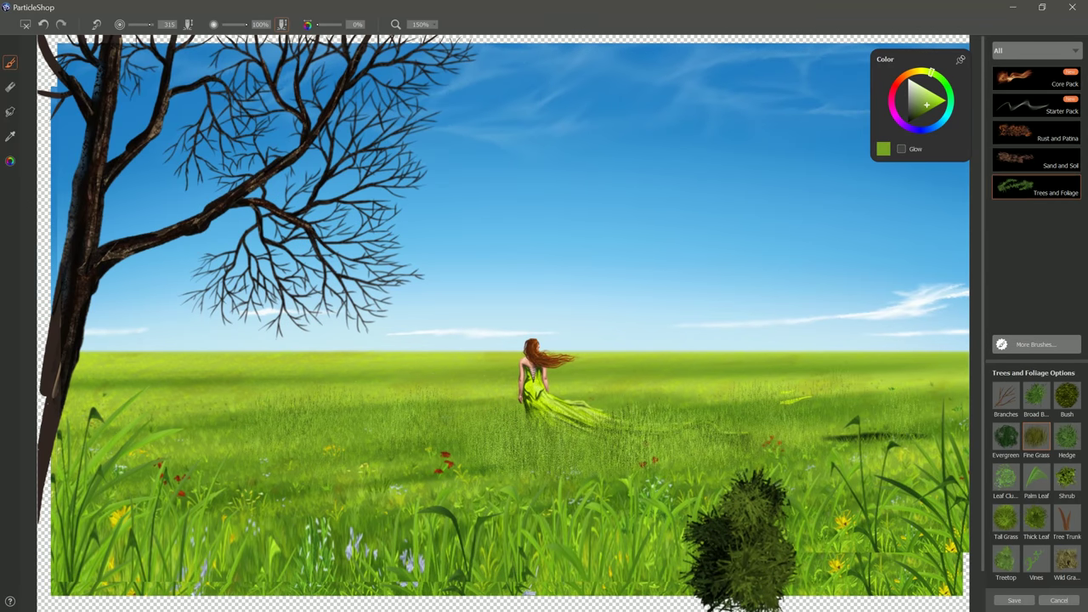
pyautogui.moveTo(391, 449)
pyautogui.mouseDown()
pyautogui.moveTo(433, 476)
pyautogui.moveTo(483, 487)
pyautogui.mouseUp()
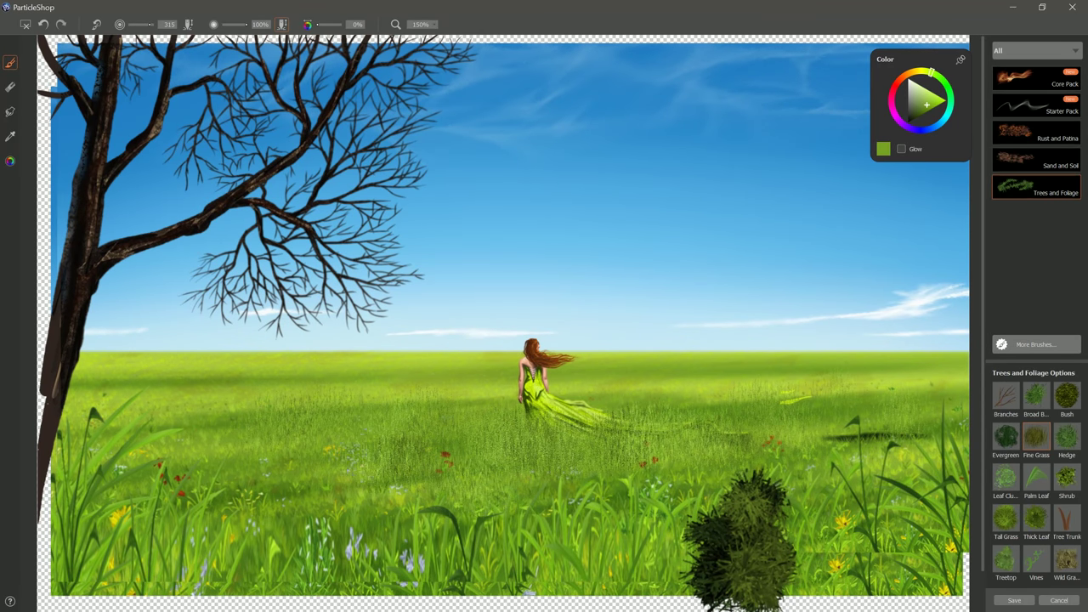
pyautogui.moveTo(351, 461); pyautogui.dragTo(293, 464)
pyautogui.moveTo(534, 465); pyautogui.dragTo(558, 472)
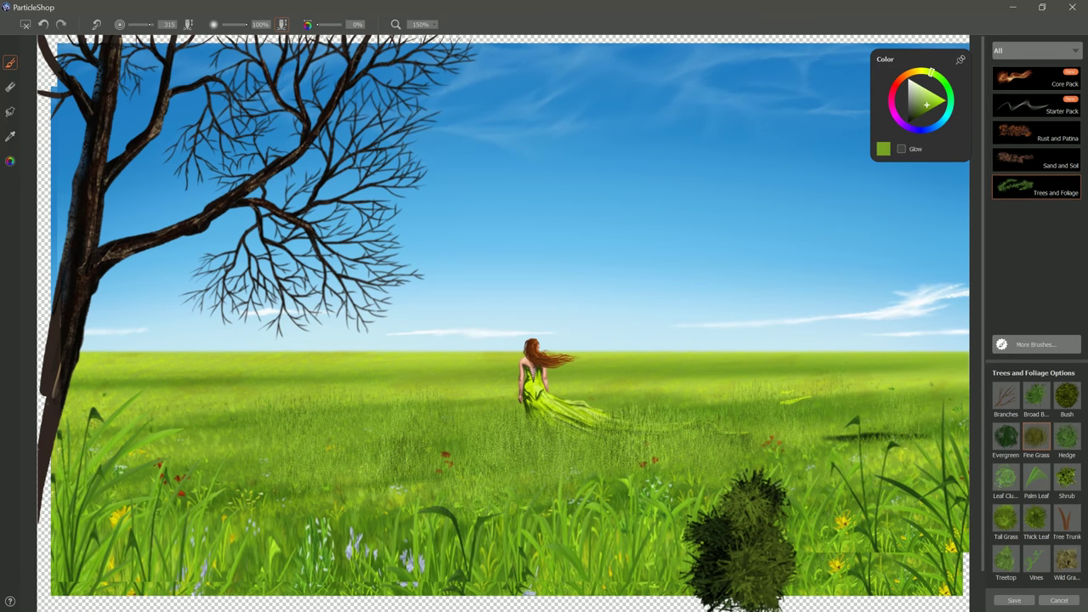
# Step: Choose a brighter yellow-green and paint Fine Grass over the meadow, with clumps right of the woman at brush sizes 80 and 330
pyautogui.click(927, 72)
pyautogui.click(932, 102)
pyautogui.moveTo(493, 429)
pyautogui.mouseDown()
pyautogui.moveTo(603, 437)
pyautogui.moveTo(349, 430)
pyautogui.mouseUp()
pyautogui.moveTo(636, 389)
pyautogui.mouseDown()
pyautogui.moveTo(669, 385)
pyautogui.moveTo(606, 391)
pyautogui.moveTo(696, 398)
pyautogui.mouseUp()
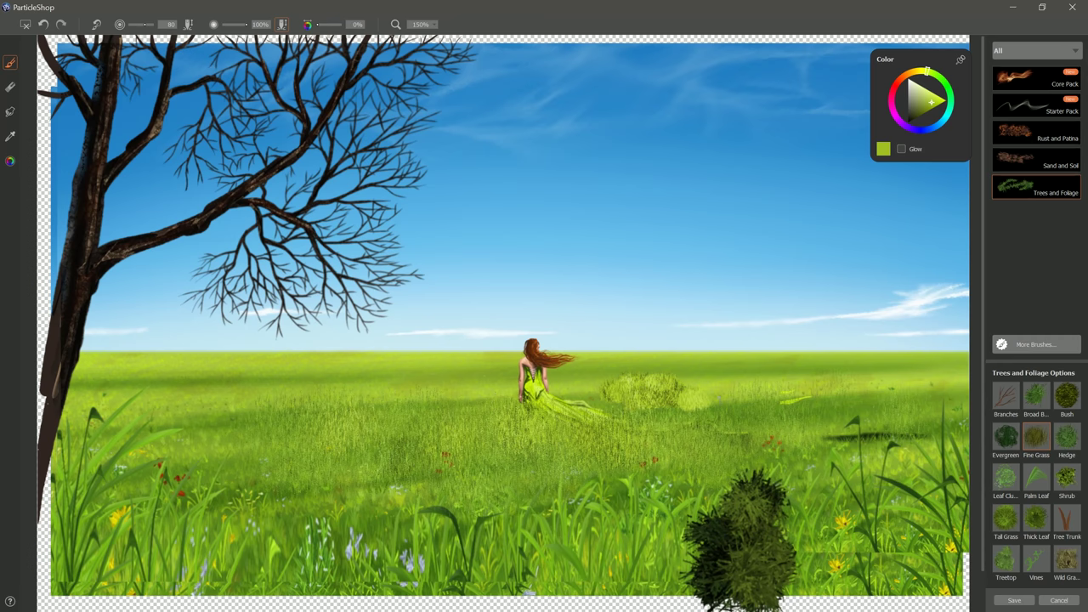
pyautogui.moveTo(737, 368); pyautogui.dragTo(865, 361)
pyautogui.moveTo(738, 374); pyautogui.dragTo(740, 328)
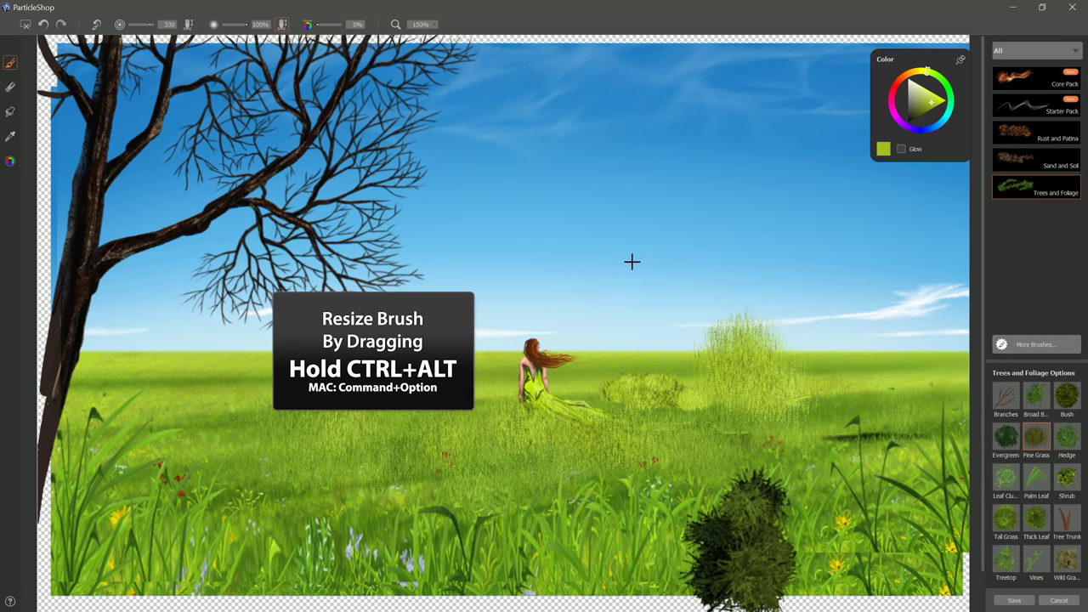
# Step: Enlarge the Fine Grass brush to 415 to paint a patch of grass in the sky, and raise its size to 522
pyautogui.moveTo(631, 262); pyautogui.dragTo(761, 473)
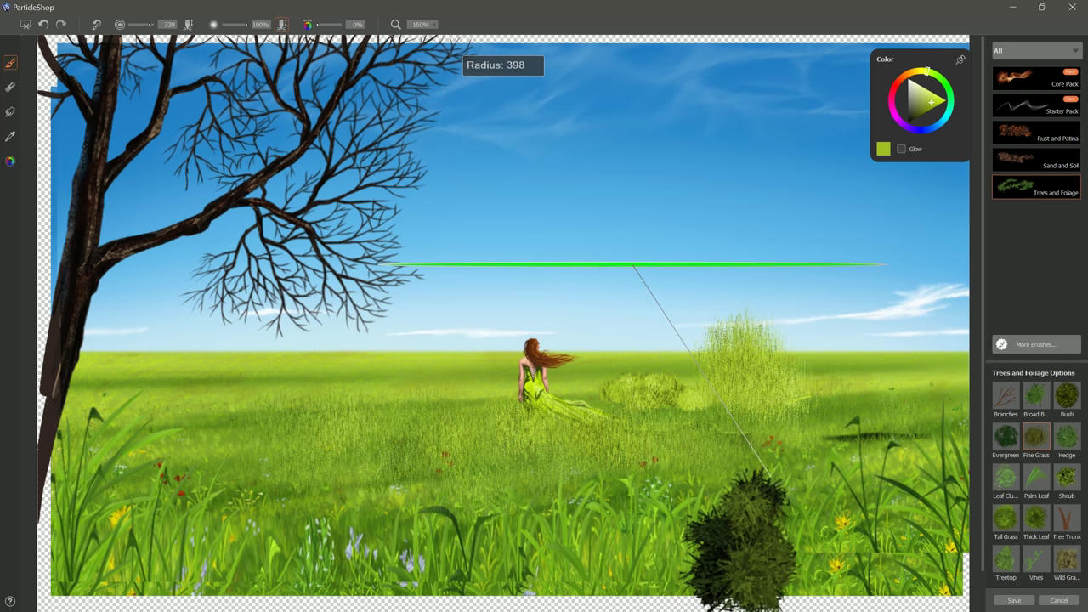
pyautogui.moveTo(770, 474); pyautogui.dragTo(777, 484)
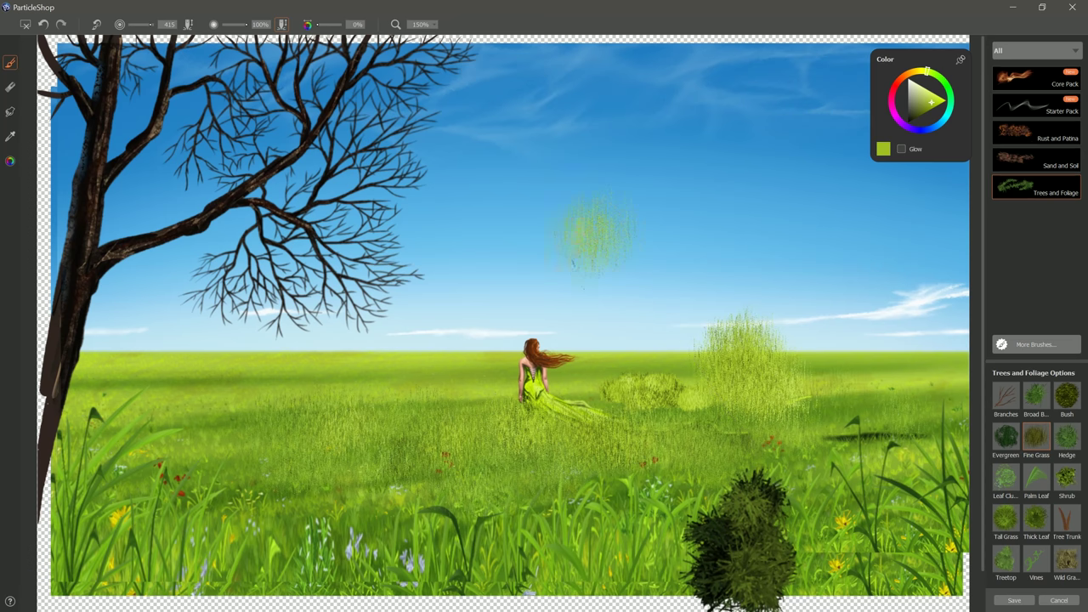
pyautogui.moveTo(595, 238); pyautogui.dragTo(620, 280)
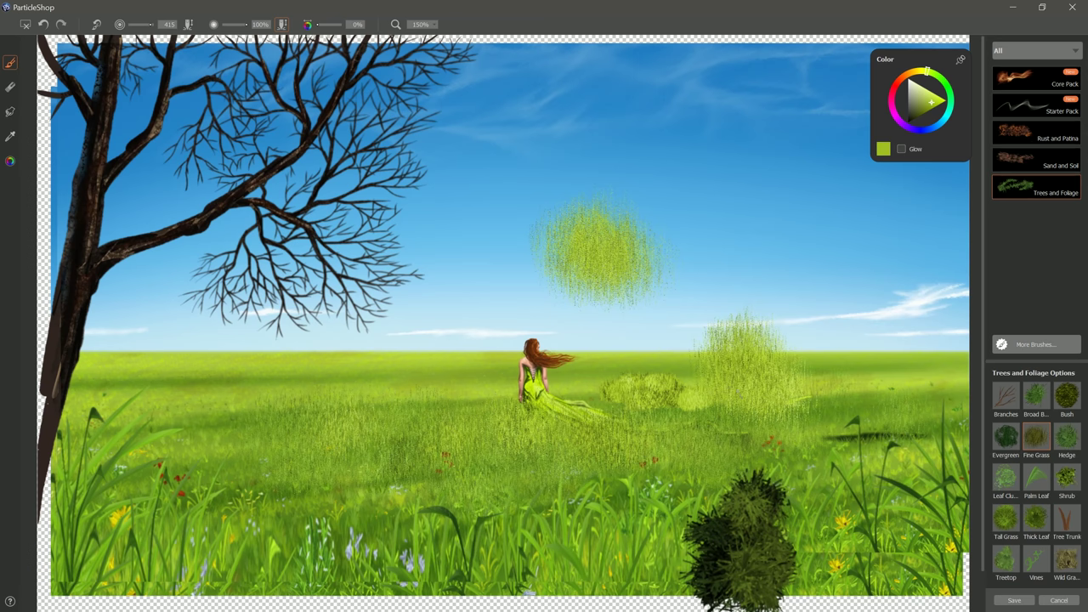
pyautogui.click(152, 25)
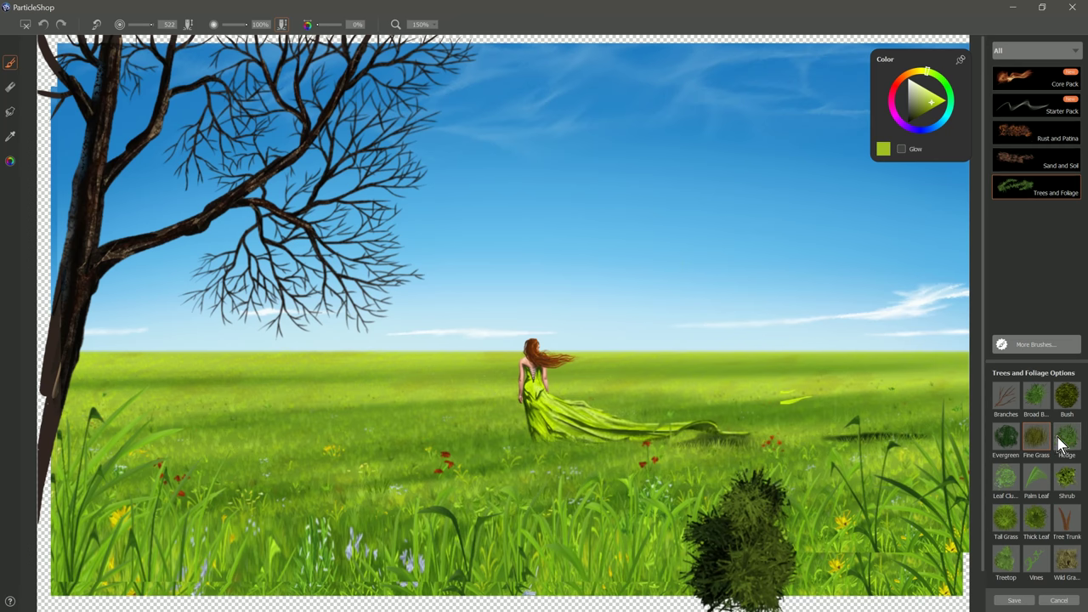
# Step: Paint sample hedge foliage in the sky and beside the woman with the Hedge brush, including strokes at reduced sizes
pyautogui.click(1067, 438)
pyautogui.moveTo(667, 247)
pyautogui.mouseDown()
pyautogui.moveTo(642, 299)
pyautogui.moveTo(672, 251)
pyautogui.moveTo(616, 319)
pyautogui.moveTo(570, 272)
pyautogui.moveTo(697, 225)
pyautogui.moveTo(629, 315)
pyautogui.moveTo(710, 272)
pyautogui.moveTo(646, 332)
pyautogui.moveTo(744, 391)
pyautogui.mouseUp()
pyautogui.press('[')
pyautogui.press('[')
pyautogui.press('[')
pyautogui.moveTo(803, 289)
pyautogui.mouseDown()
pyautogui.moveTo(811, 293)
pyautogui.moveTo(790, 272)
pyautogui.moveTo(803, 323)
pyautogui.moveTo(828, 276)
pyautogui.mouseUp()
pyautogui.moveTo(450, 245)
pyautogui.mouseDown()
pyautogui.moveTo(544, 245)
pyautogui.moveTo(472, 259)
pyautogui.moveTo(489, 255)
pyautogui.moveTo(506, 285)
pyautogui.moveTo(400, 374)
pyautogui.mouseUp()
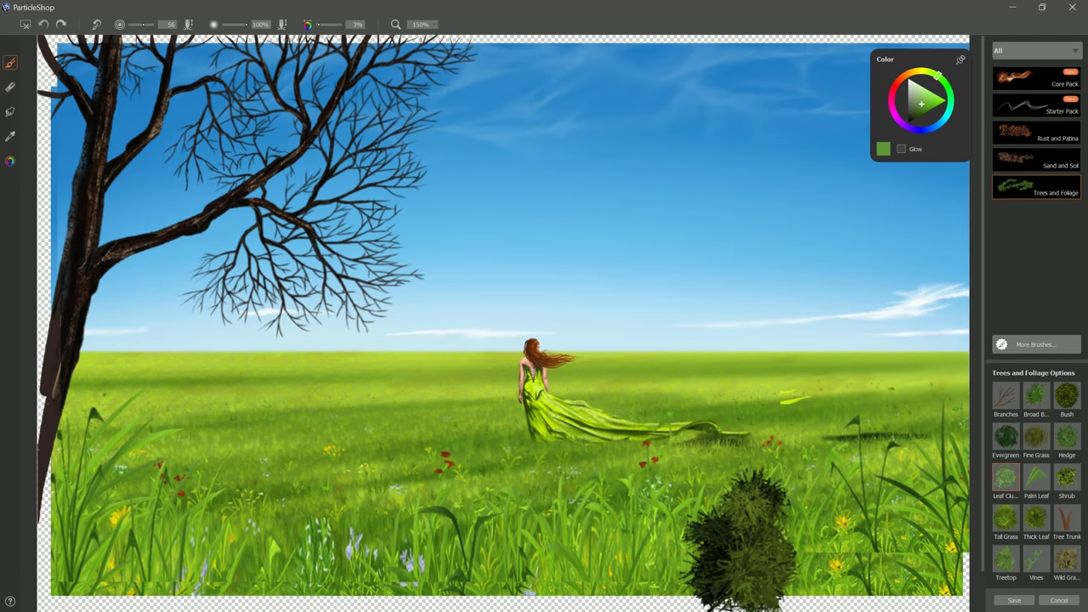
# Step: Cover the bare tree's branches with mid-green Leaf Cluster foliage at size 56 and shade it with dark green leaves
pyautogui.moveTo(394, 285)
pyautogui.mouseDown()
pyautogui.moveTo(405, 255)
pyautogui.moveTo(375, 233)
pyautogui.moveTo(400, 208)
pyautogui.moveTo(388, 178)
pyautogui.moveTo(425, 162)
pyautogui.moveTo(421, 149)
pyautogui.moveTo(387, 144)
pyautogui.moveTo(435, 75)
pyautogui.mouseUp()
pyautogui.moveTo(365, 283)
pyautogui.mouseDown()
pyautogui.moveTo(355, 308)
pyautogui.moveTo(297, 312)
pyautogui.mouseUp()
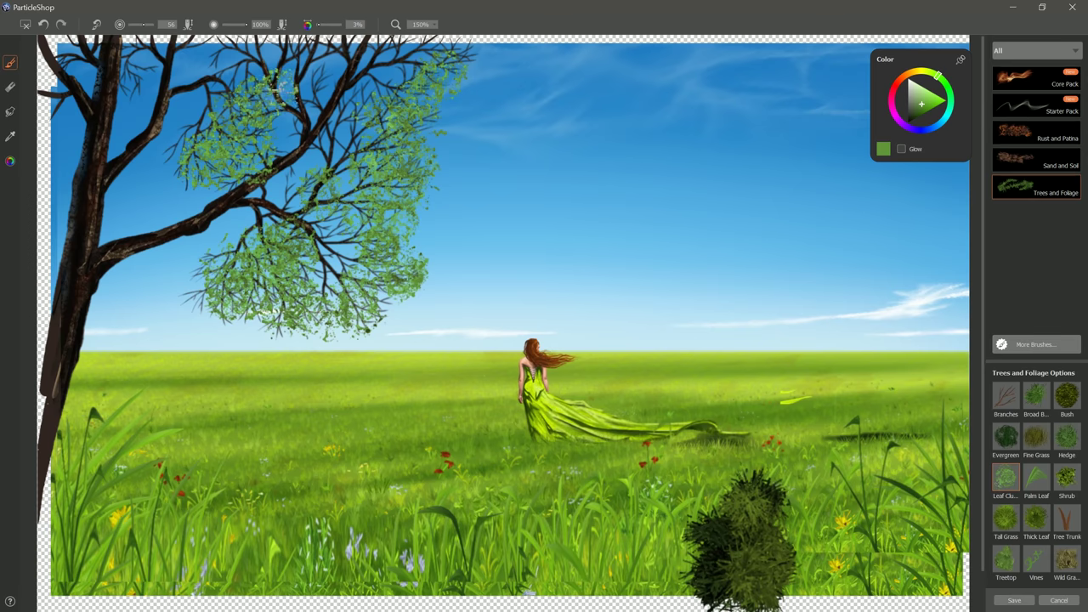
pyautogui.click(914, 115)
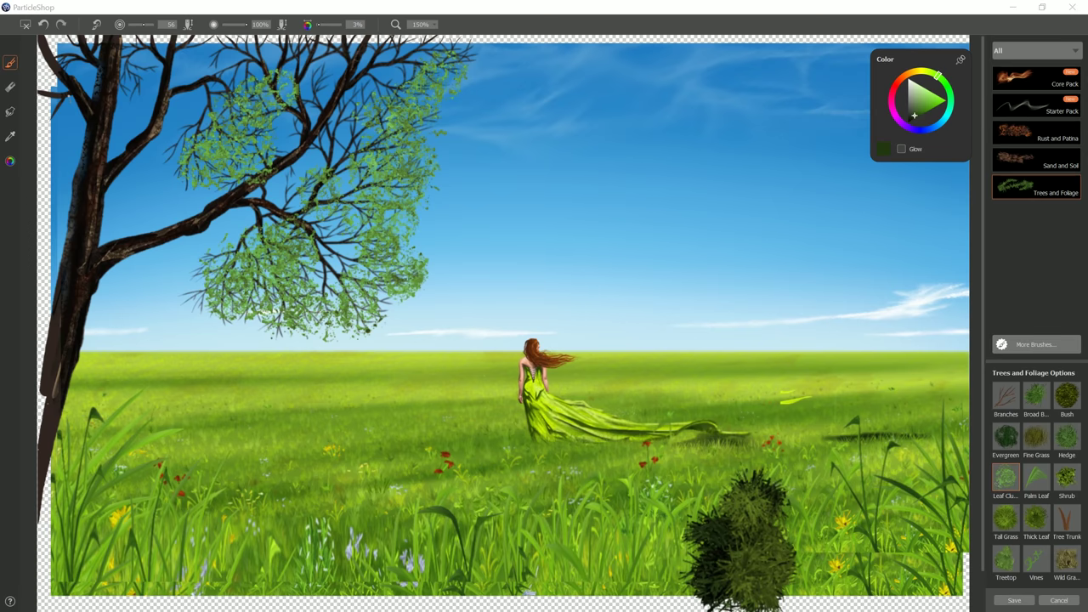
pyautogui.moveTo(242, 259)
pyautogui.mouseDown()
pyautogui.moveTo(225, 296)
pyautogui.moveTo(255, 301)
pyautogui.moveTo(289, 276)
pyautogui.mouseUp()
pyautogui.moveTo(365, 306); pyautogui.dragTo(347, 285)
pyautogui.moveTo(361, 231)
pyautogui.mouseDown()
pyautogui.moveTo(341, 183)
pyautogui.moveTo(371, 162)
pyautogui.moveTo(425, 85)
pyautogui.mouseUp()
pyautogui.moveTo(250, 76)
pyautogui.mouseDown()
pyautogui.moveTo(187, 178)
pyautogui.moveTo(281, 93)
pyautogui.moveTo(293, 66)
pyautogui.mouseUp()
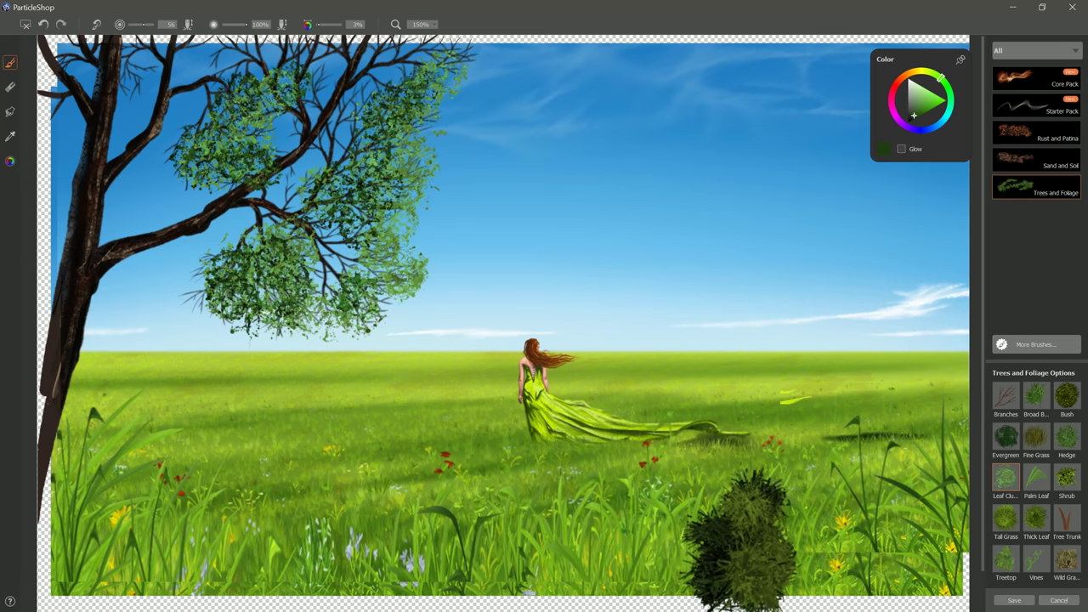
# Step: Choose a lighter yellowish green and paint highlight leaves over the tree's foliage with the Leaf Cluster brush
pyautogui.moveTo(935, 108); pyautogui.dragTo(924, 103)
pyautogui.moveTo(399, 115)
pyautogui.mouseDown()
pyautogui.moveTo(371, 187)
pyautogui.moveTo(398, 276)
pyautogui.mouseUp()
pyautogui.moveTo(281, 257)
pyautogui.mouseDown()
pyautogui.moveTo(279, 301)
pyautogui.moveTo(319, 310)
pyautogui.mouseUp()
pyautogui.moveTo(242, 166); pyautogui.dragTo(289, 72)
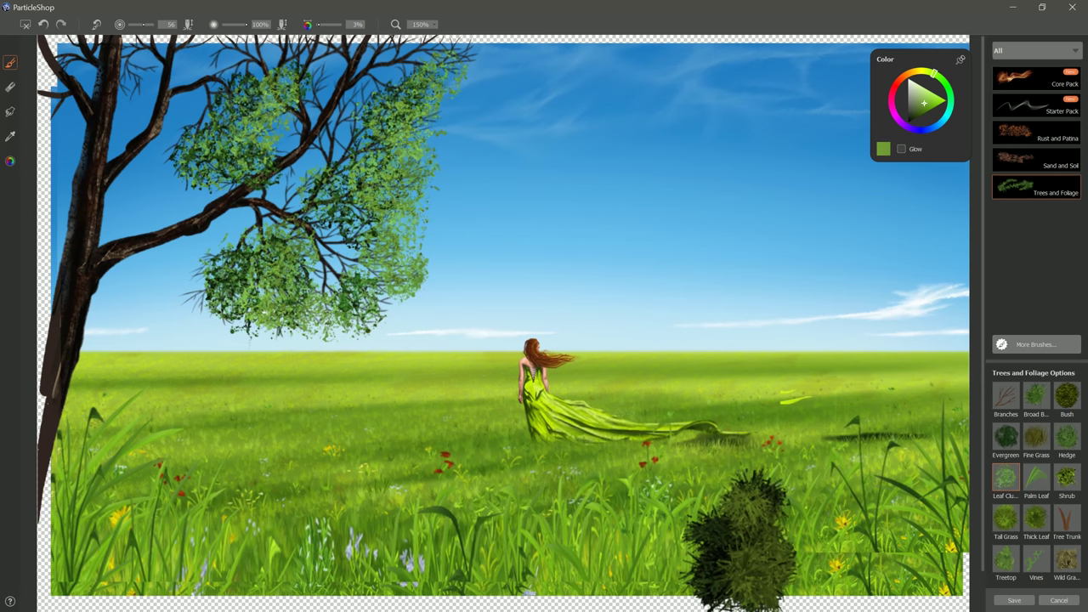
# Step: Paint sample leaf clusters in the sky beside the tree, first at size 56 and then at 128
pyautogui.moveTo(449, 208); pyautogui.dragTo(458, 204)
pyautogui.press(']')
pyautogui.press(']')
pyautogui.press(']')
pyautogui.press(']')
pyautogui.press(']')
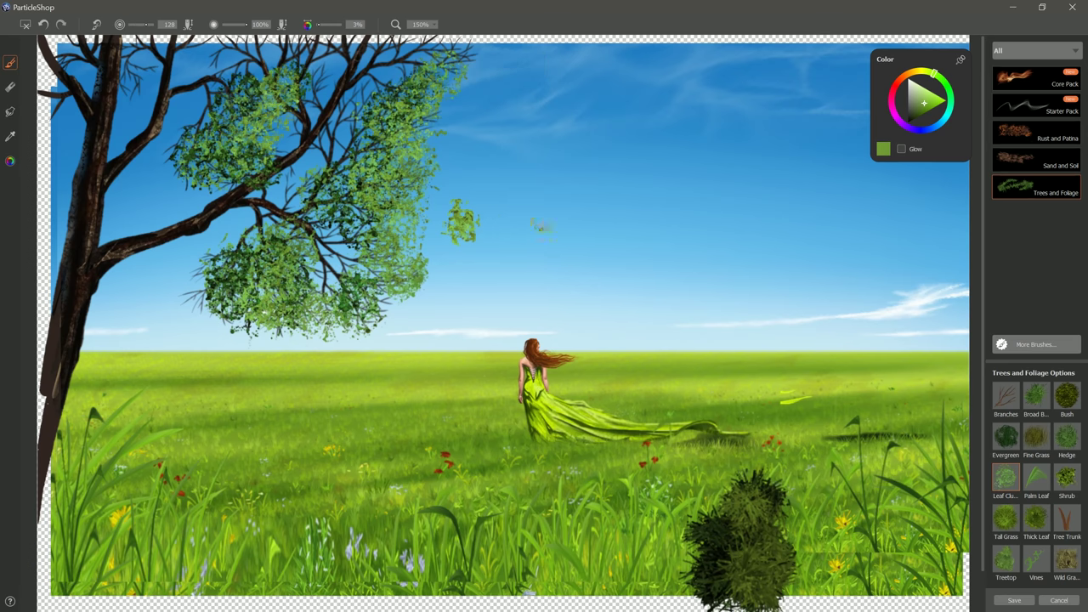
pyautogui.moveTo(537, 226)
pyautogui.mouseDown()
pyautogui.moveTo(584, 213)
pyautogui.moveTo(558, 204)
pyautogui.moveTo(588, 255)
pyautogui.mouseUp()
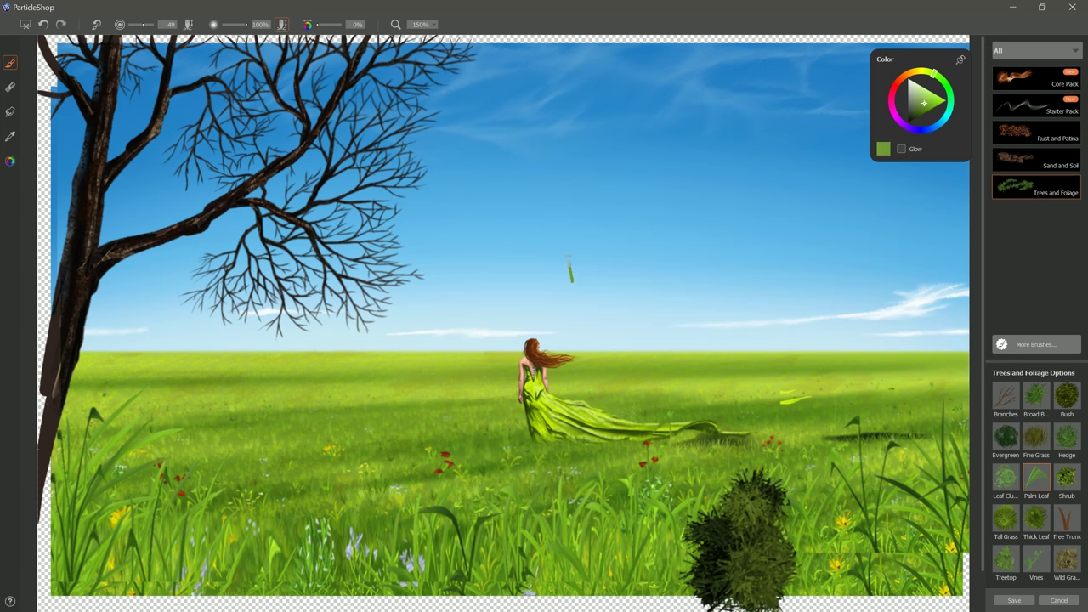
# Step: Paint a fan of light green palm fronds in the sky above the woman with the Palm Leaf brush at size 49
pyautogui.moveTo(561, 226); pyautogui.dragTo(508, 290)
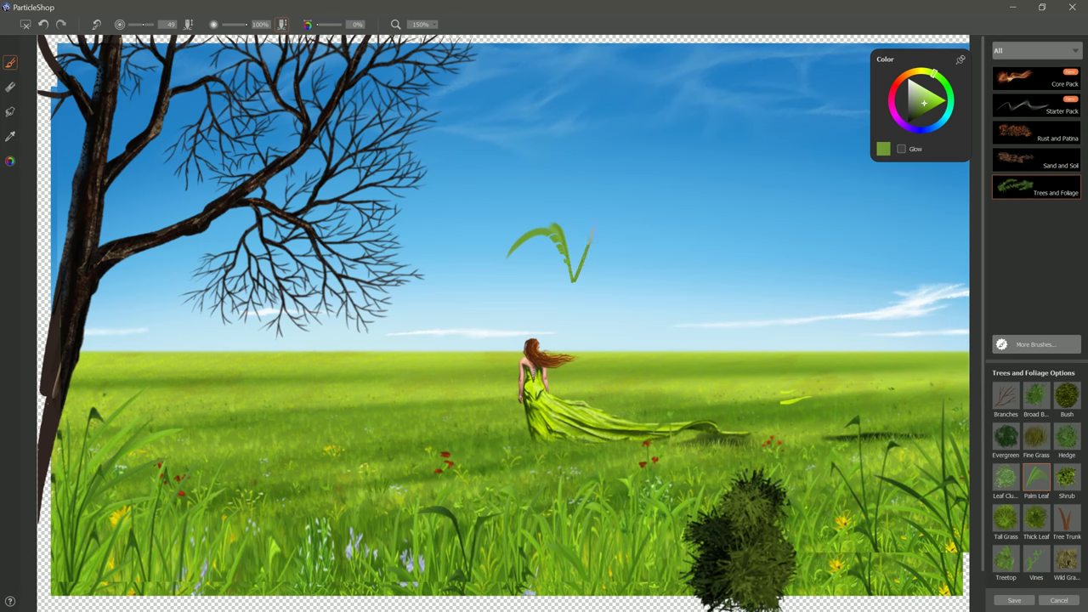
pyautogui.moveTo(592, 227); pyautogui.dragTo(629, 229)
pyautogui.moveTo(578, 279); pyautogui.dragTo(655, 255)
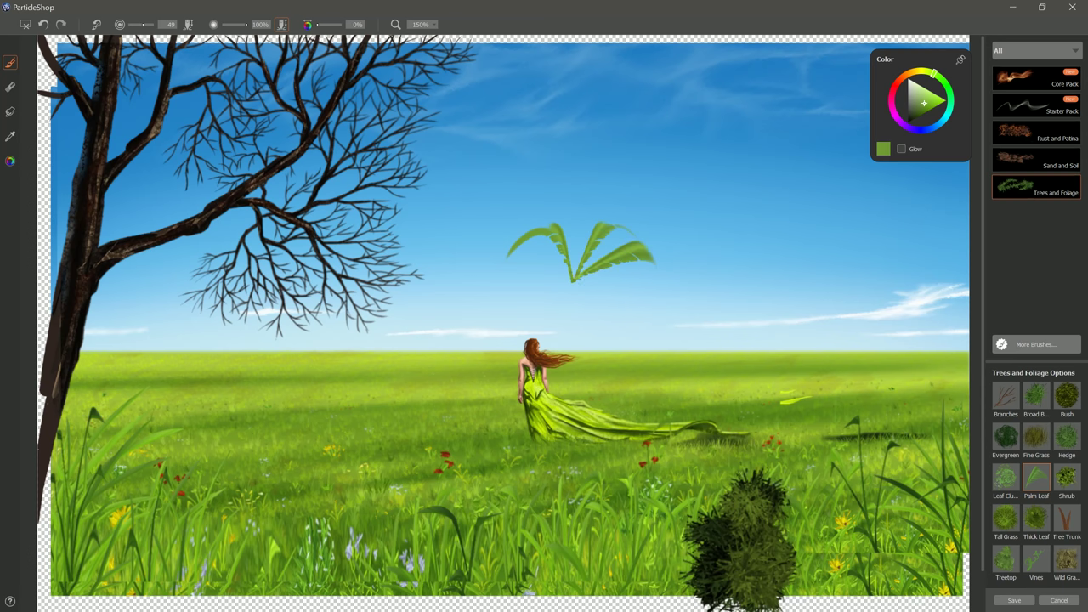
pyautogui.moveTo(577, 277); pyautogui.dragTo(550, 194)
pyautogui.moveTo(569, 279); pyautogui.dragTo(486, 296)
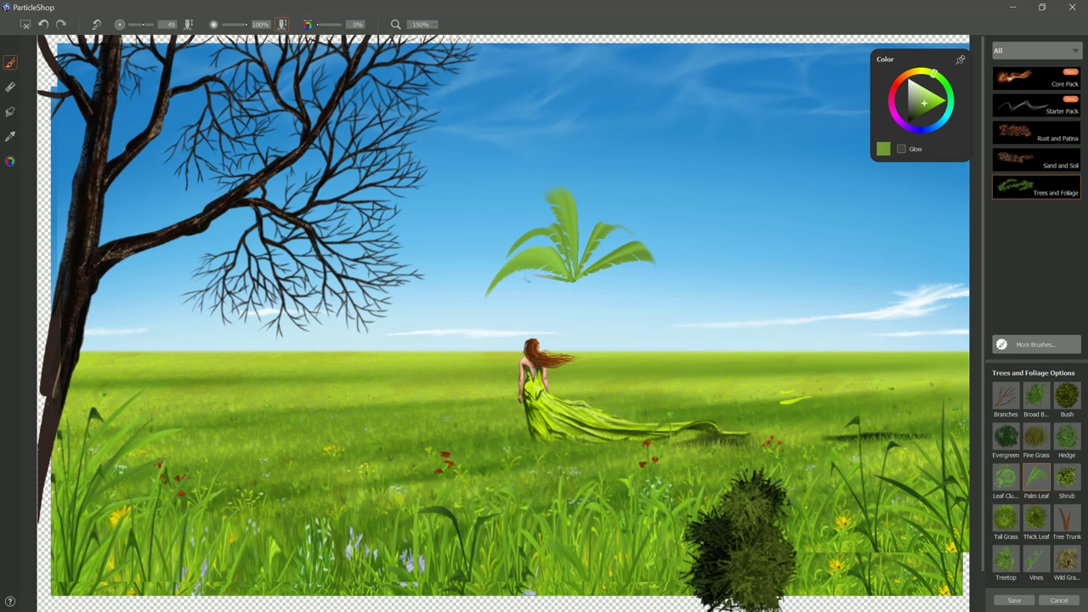
pyautogui.moveTo(565, 280); pyautogui.dragTo(516, 322)
# Step: Choose a dark green and paint two smaller palm crowns to the right of the light green fronds
pyautogui.click(923, 113)
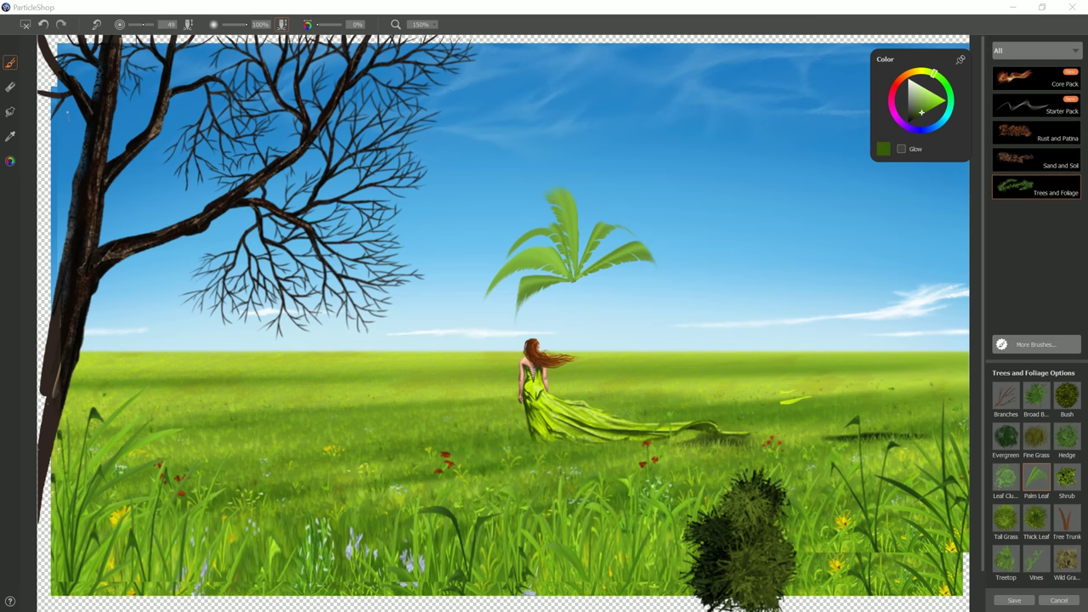
pyautogui.moveTo(639, 289); pyautogui.dragTo(593, 323)
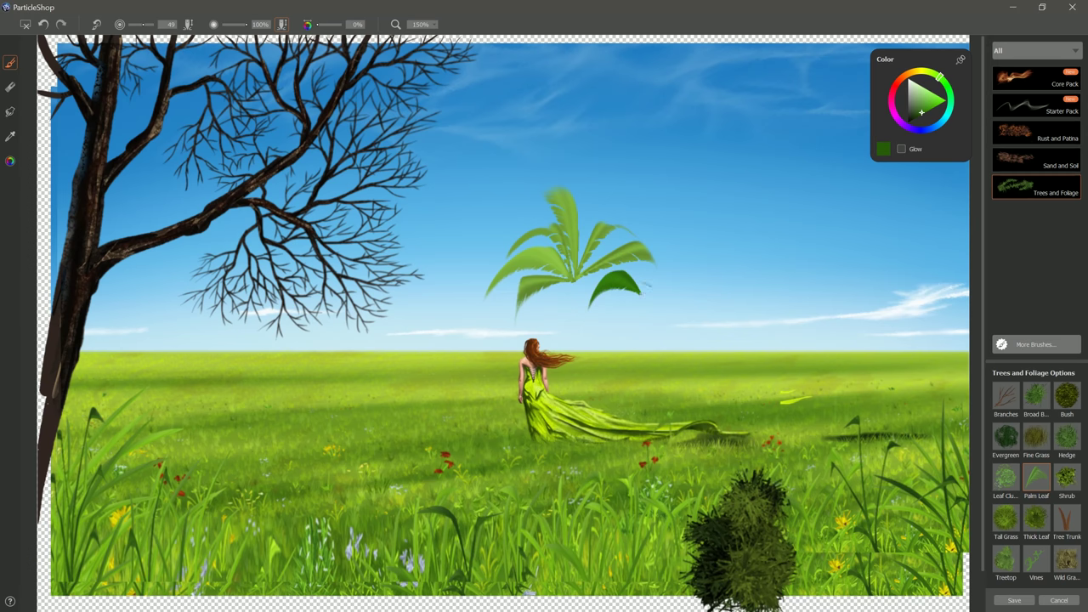
pyautogui.moveTo(641, 291); pyautogui.dragTo(705, 286)
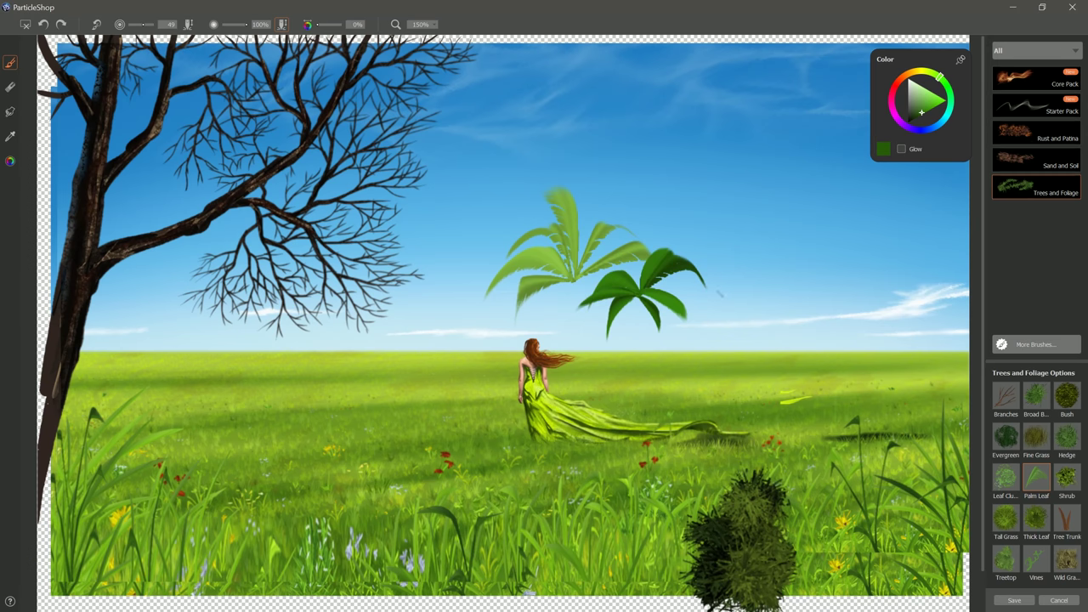
pyautogui.moveTo(717, 301)
pyautogui.mouseDown()
pyautogui.moveTo(773, 311)
pyautogui.moveTo(718, 299)
pyautogui.moveTo(712, 275)
pyautogui.moveTo(703, 330)
pyautogui.moveTo(754, 321)
pyautogui.mouseUp()
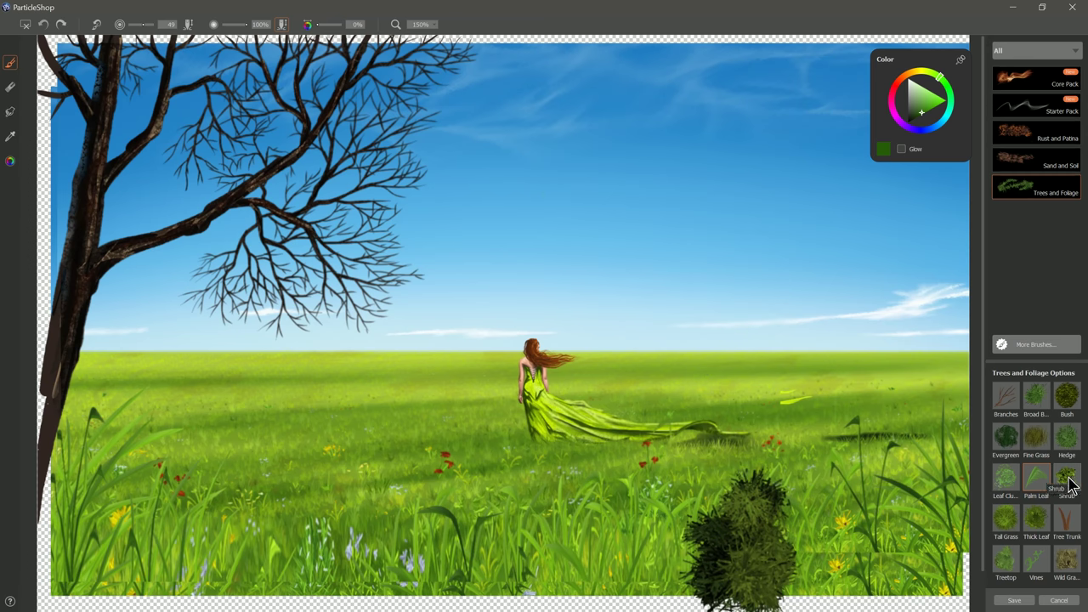
# Step: Paint two tree-like shrubs on the horizon right of the woman with the Shrub brush at size 21
pyautogui.click(1068, 481)
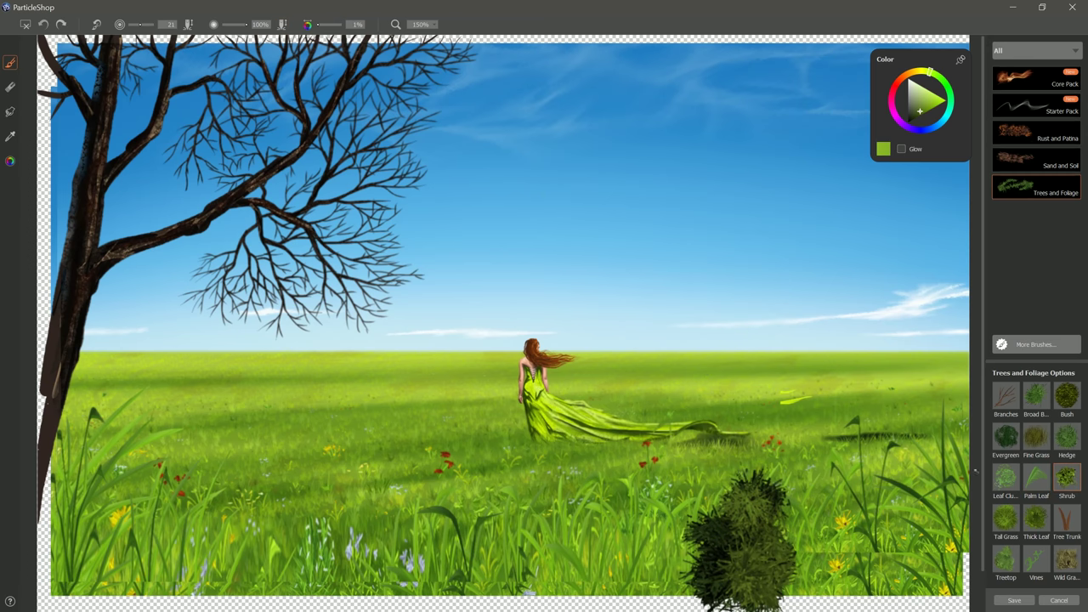
pyautogui.moveTo(691, 343)
pyautogui.mouseDown()
pyautogui.moveTo(696, 336)
pyautogui.moveTo(674, 323)
pyautogui.moveTo(662, 340)
pyautogui.moveTo(647, 318)
pyautogui.moveTo(641, 340)
pyautogui.moveTo(680, 345)
pyautogui.moveTo(678, 313)
pyautogui.mouseUp()
pyautogui.moveTo(782, 329)
pyautogui.mouseDown()
pyautogui.moveTo(790, 344)
pyautogui.moveTo(782, 323)
pyautogui.moveTo(808, 331)
pyautogui.moveTo(812, 302)
pyautogui.moveTo(769, 327)
pyautogui.moveTo(782, 348)
pyautogui.moveTo(777, 315)
pyautogui.moveTo(803, 270)
pyautogui.moveTo(832, 323)
pyautogui.moveTo(772, 311)
pyautogui.moveTo(753, 362)
pyautogui.moveTo(862, 347)
pyautogui.mouseUp()
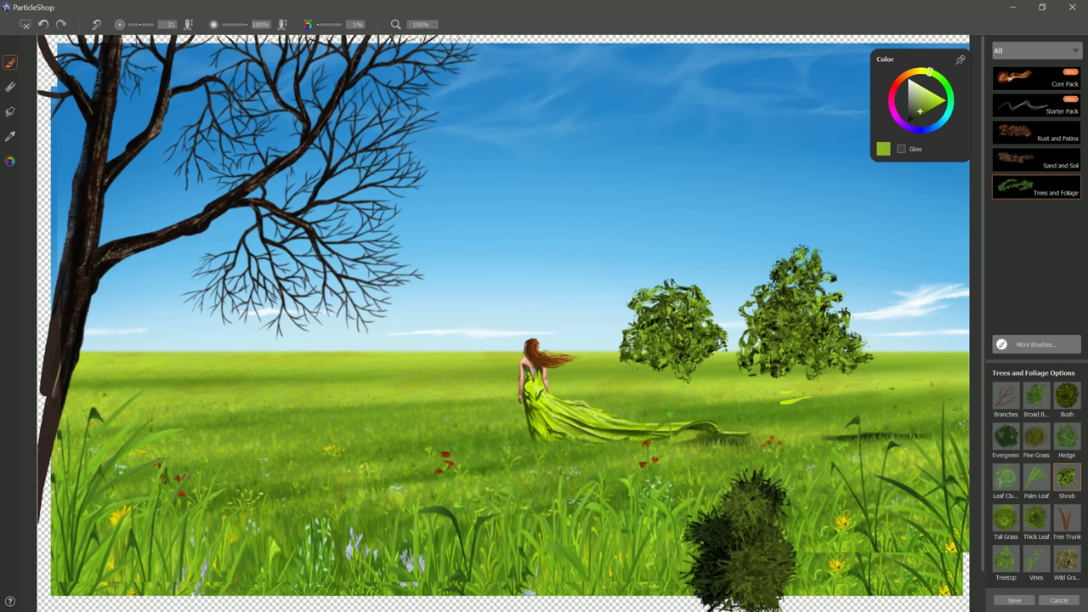
# Step: Paint further shrub foliage samples in the sky, reducing the Shrub brush size between strokes
pyautogui.moveTo(655, 217)
pyautogui.mouseDown()
pyautogui.moveTo(670, 262)
pyautogui.moveTo(622, 197)
pyautogui.moveTo(672, 246)
pyautogui.moveTo(565, 161)
pyautogui.moveTo(706, 182)
pyautogui.moveTo(684, 255)
pyautogui.mouseUp()
pyautogui.press('[')
pyautogui.press('[')
pyautogui.press('[')
pyautogui.press('[')
pyautogui.moveTo(480, 271)
pyautogui.mouseDown()
pyautogui.moveTo(463, 280)
pyautogui.moveTo(493, 246)
pyautogui.moveTo(503, 293)
pyautogui.moveTo(517, 294)
pyautogui.mouseUp()
# Step: Undo the shrub strokes
pyautogui.hotkey('ctrl', 'z')
pyautogui.hotkey('ctrl', 'z')
pyautogui.hotkey('ctrl', 'z')
pyautogui.hotkey('ctrl', 'z')
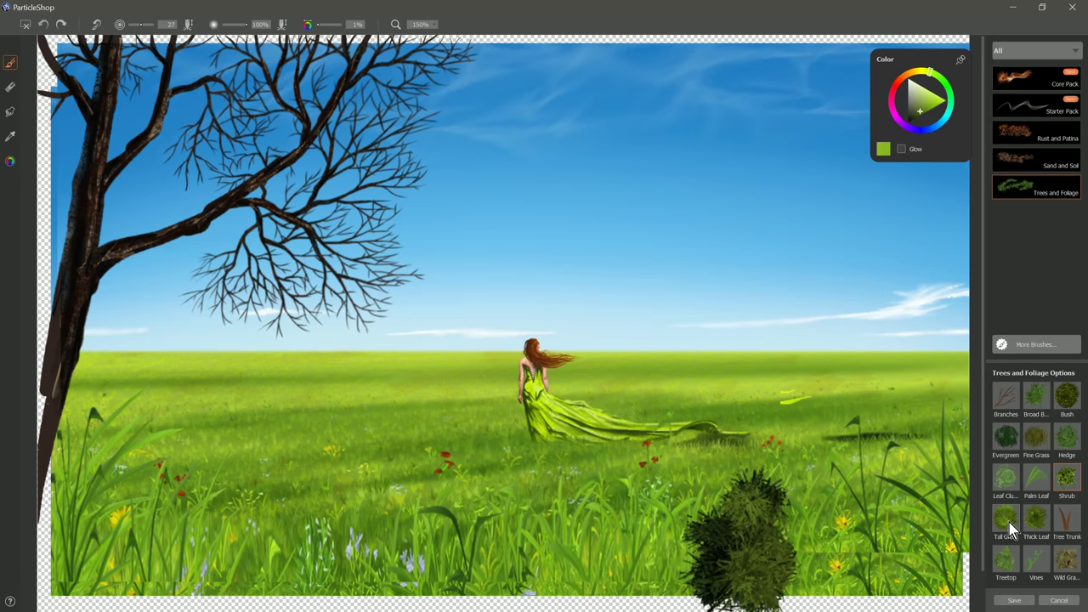
# Step: Try painting clumps in the meadow right of the woman with the Tall Grass brush, and undo each attempt
pyautogui.click(1001, 511)
pyautogui.moveTo(777, 345)
pyautogui.mouseDown()
pyautogui.moveTo(680, 350)
pyautogui.moveTo(807, 357)
pyautogui.moveTo(707, 374)
pyautogui.moveTo(850, 373)
pyautogui.moveTo(638, 391)
pyautogui.moveTo(858, 395)
pyautogui.moveTo(687, 412)
pyautogui.moveTo(773, 425)
pyautogui.mouseUp()
pyautogui.hotkey('ctrl', 'z')
pyautogui.moveTo(744, 344)
pyautogui.mouseDown()
pyautogui.moveTo(692, 338)
pyautogui.moveTo(747, 347)
pyautogui.moveTo(693, 352)
pyautogui.moveTo(765, 350)
pyautogui.moveTo(689, 368)
pyautogui.moveTo(760, 379)
pyautogui.moveTo(680, 395)
pyautogui.moveTo(778, 407)
pyautogui.moveTo(668, 416)
pyautogui.moveTo(722, 472)
pyautogui.moveTo(714, 493)
pyautogui.mouseUp()
pyautogui.hotkey('ctrl', 'z')
# Step: Build a mound of tall grass over the dress train at size 22 in different green shades, and undo it
pyautogui.moveTo(926, 119)
pyautogui.mouseDown()
pyautogui.moveTo(932, 102)
pyautogui.moveTo(919, 126)
pyautogui.mouseUp()
pyautogui.moveTo(772, 367)
pyautogui.mouseDown()
pyautogui.moveTo(697, 368)
pyautogui.moveTo(690, 386)
pyautogui.moveTo(775, 394)
pyautogui.moveTo(699, 396)
pyautogui.moveTo(778, 410)
pyautogui.mouseUp()
pyautogui.click(927, 106)
pyautogui.click(927, 109)
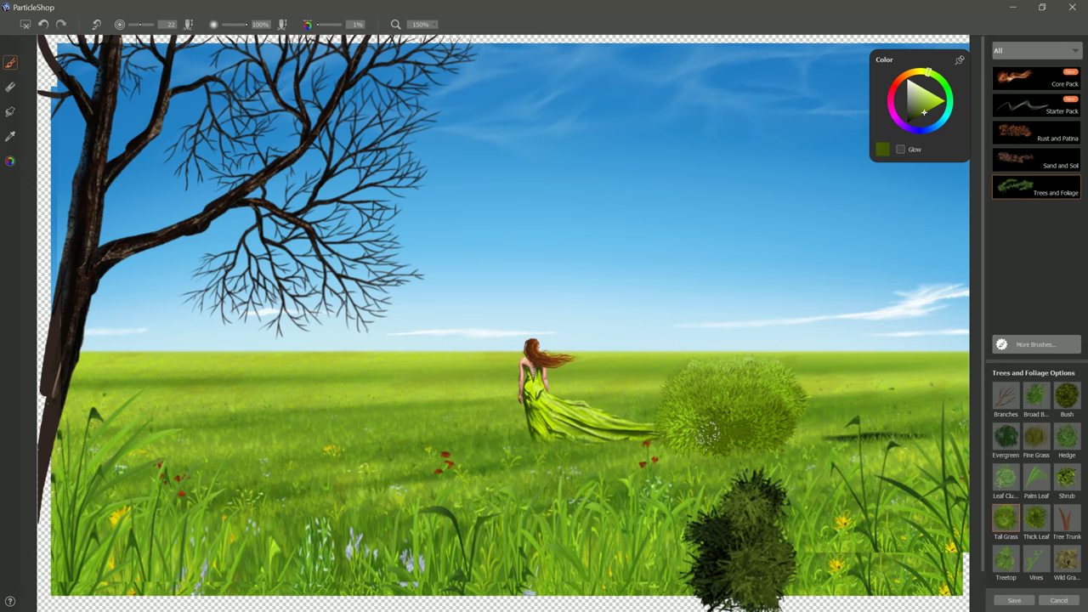
pyautogui.moveTo(709, 433)
pyautogui.mouseDown()
pyautogui.moveTo(737, 458)
pyautogui.moveTo(719, 479)
pyautogui.mouseUp()
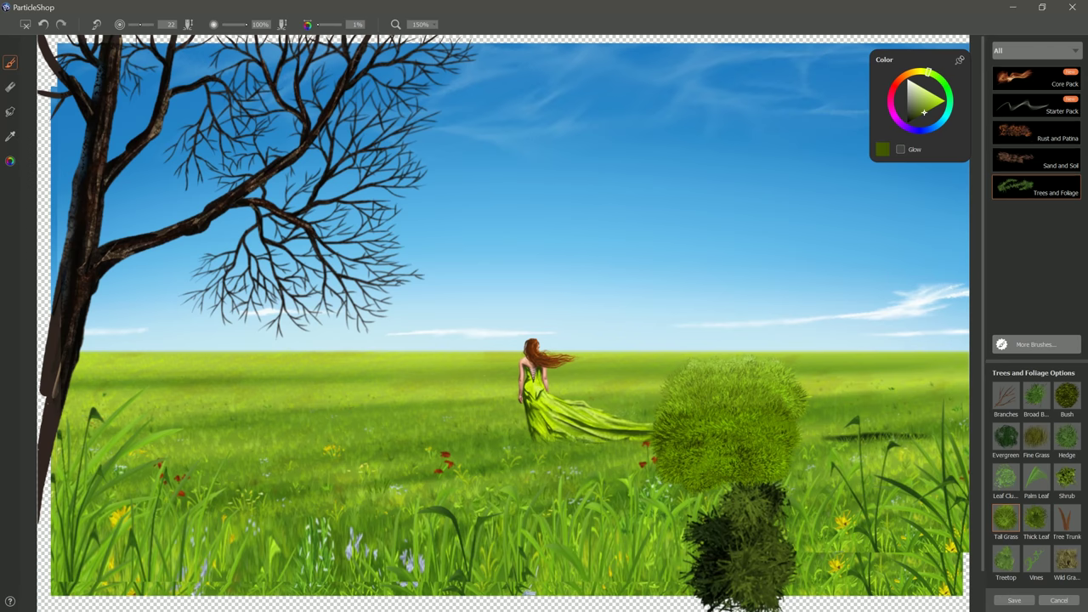
pyautogui.hotkey('ctrl', 'z')
pyautogui.hotkey('ctrl', 'z')
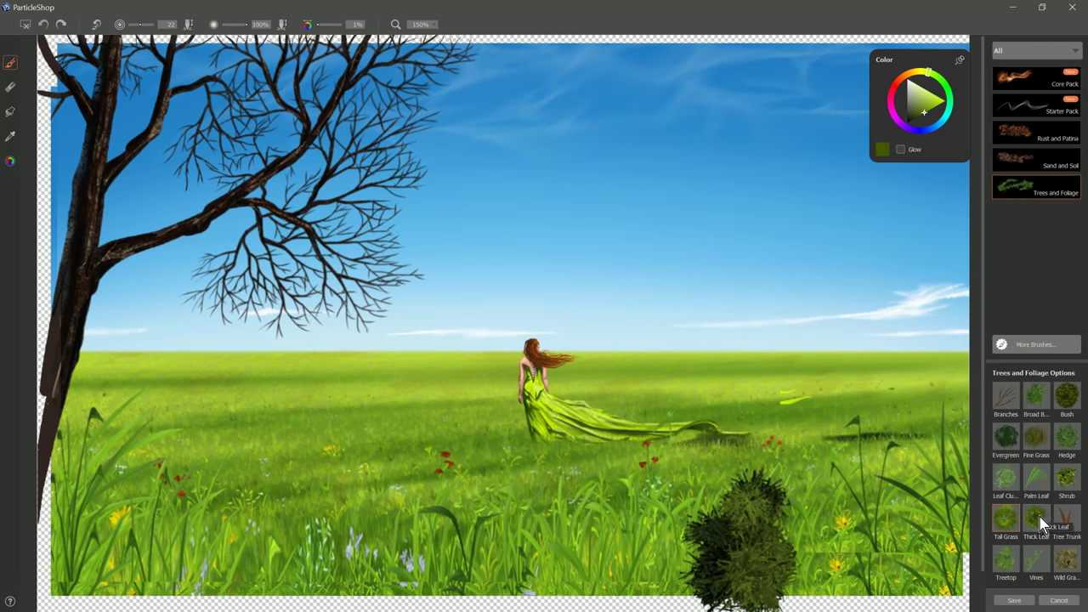
# Step: Paint thick green foliage over the bare tree's outer and lower branches with the Thick Leaf brush at size 49
pyautogui.click(1043, 523)
pyautogui.moveTo(387, 267)
pyautogui.mouseDown()
pyautogui.moveTo(347, 313)
pyautogui.moveTo(315, 307)
pyautogui.moveTo(338, 276)
pyautogui.moveTo(247, 298)
pyautogui.moveTo(208, 289)
pyautogui.moveTo(327, 293)
pyautogui.moveTo(260, 270)
pyautogui.moveTo(259, 257)
pyautogui.moveTo(315, 282)
pyautogui.moveTo(297, 255)
pyautogui.moveTo(357, 223)
pyautogui.moveTo(353, 195)
pyautogui.moveTo(367, 183)
pyautogui.moveTo(399, 187)
pyautogui.moveTo(391, 136)
pyautogui.moveTo(417, 106)
pyautogui.moveTo(395, 81)
pyautogui.moveTo(438, 55)
pyautogui.moveTo(352, 128)
pyautogui.moveTo(399, 73)
pyautogui.mouseUp()
pyautogui.moveTo(344, 132); pyautogui.dragTo(336, 204)
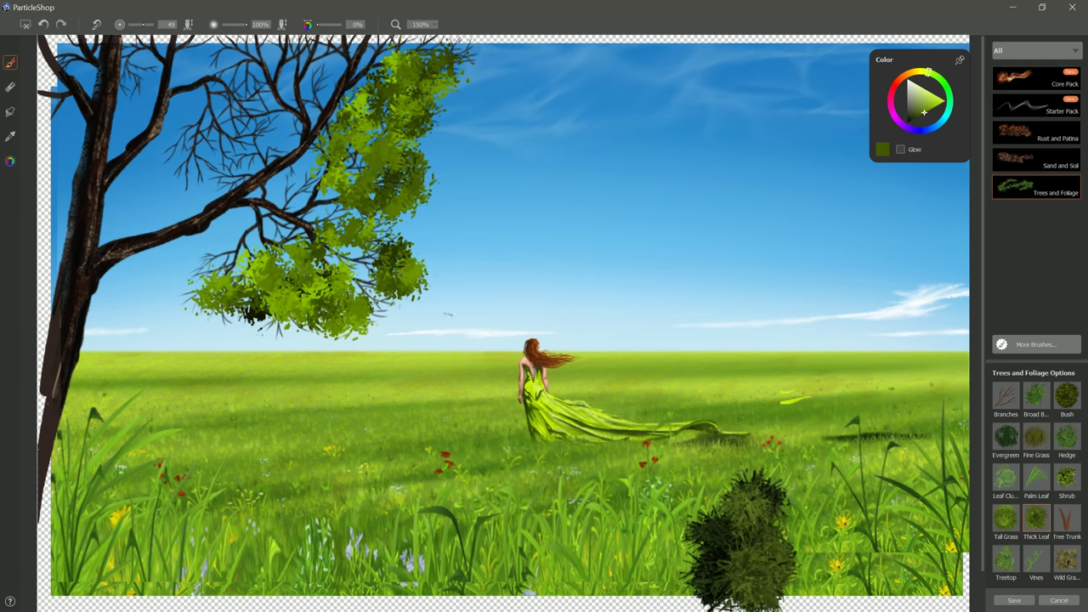
# Step: Paint sample thick leaves across the sky with an enlarged Thick Leaf brush, and reduce the brush size again
pyautogui.press(']')
pyautogui.press(']')
pyautogui.press(']')
pyautogui.moveTo(463, 234)
pyautogui.mouseDown()
pyautogui.moveTo(489, 251)
pyautogui.moveTo(514, 208)
pyautogui.moveTo(565, 259)
pyautogui.moveTo(586, 255)
pyautogui.moveTo(603, 272)
pyautogui.mouseUp()
pyautogui.press('[')
pyautogui.press('[')
pyautogui.press('[')
pyautogui.press('[')
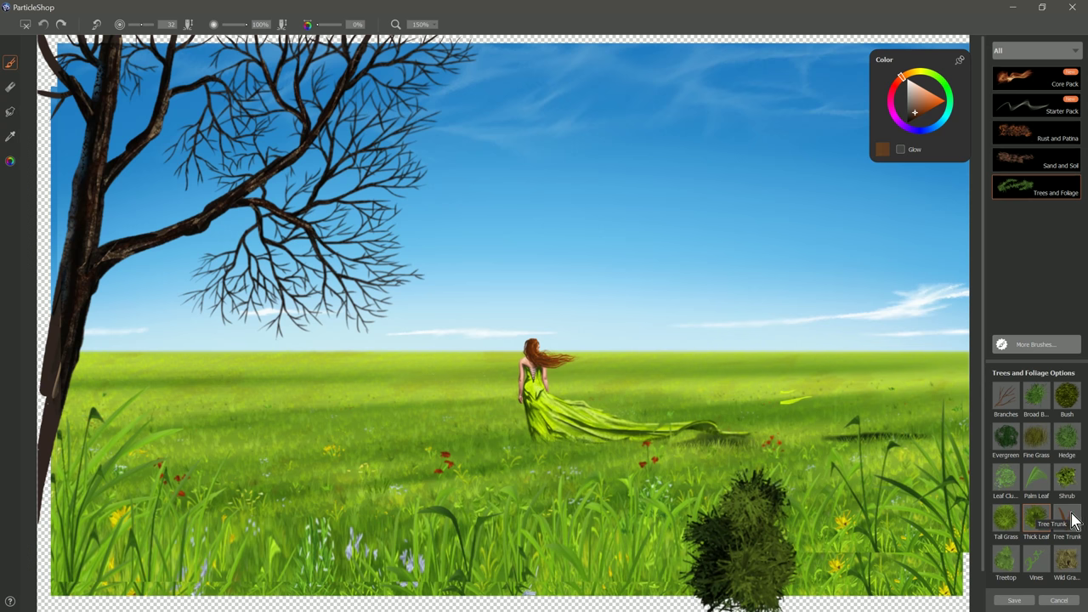
# Step: Try painting upright brown trunks right of the woman with the Tree Trunk brush at size 2 and larger, and undo them
pyautogui.click(1069, 523)
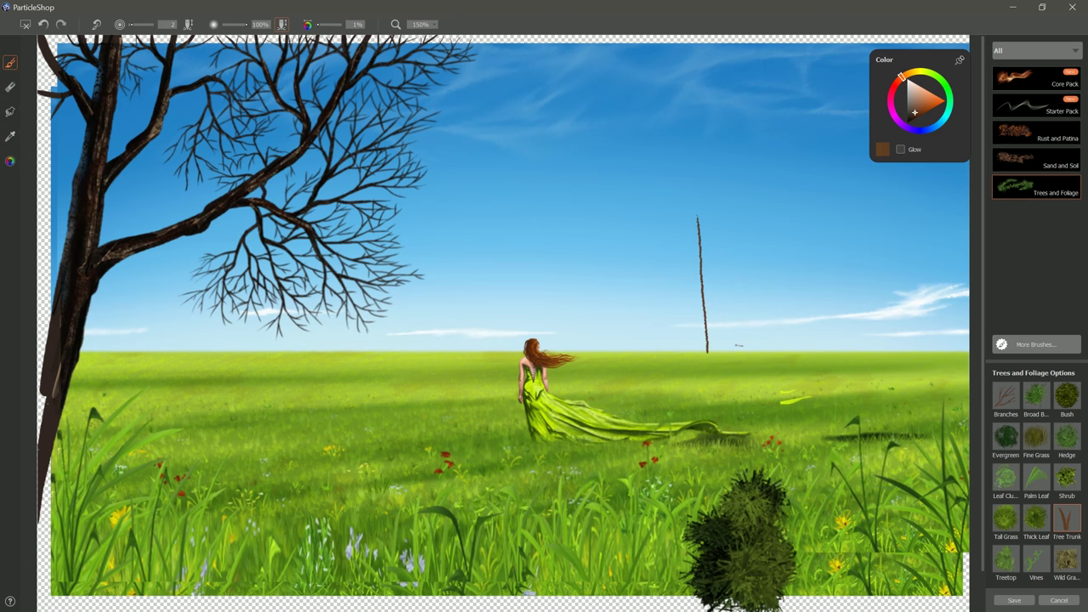
pyautogui.press(']')
pyautogui.press(']')
pyautogui.press(']')
pyautogui.press(']')
pyautogui.moveTo(741, 362); pyautogui.dragTo(737, 134)
pyautogui.hotkey('ctrl', 'z')
pyautogui.hotkey('ctrl', 'z')
# Step: Paint a brown trunk leaning in from the picture's right edge at size 33, thicken its lower part, and add a second limb below it
pyautogui.moveTo(974, 412)
pyautogui.mouseDown()
pyautogui.moveTo(903, 274)
pyautogui.moveTo(723, 111)
pyautogui.mouseUp()
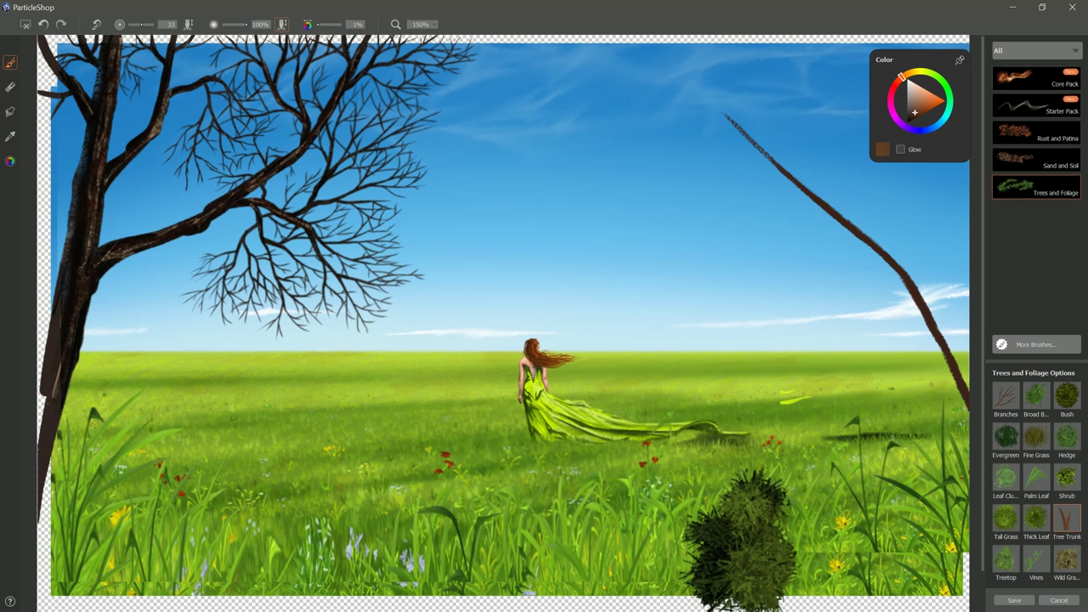
pyautogui.moveTo(967, 410); pyautogui.dragTo(946, 379)
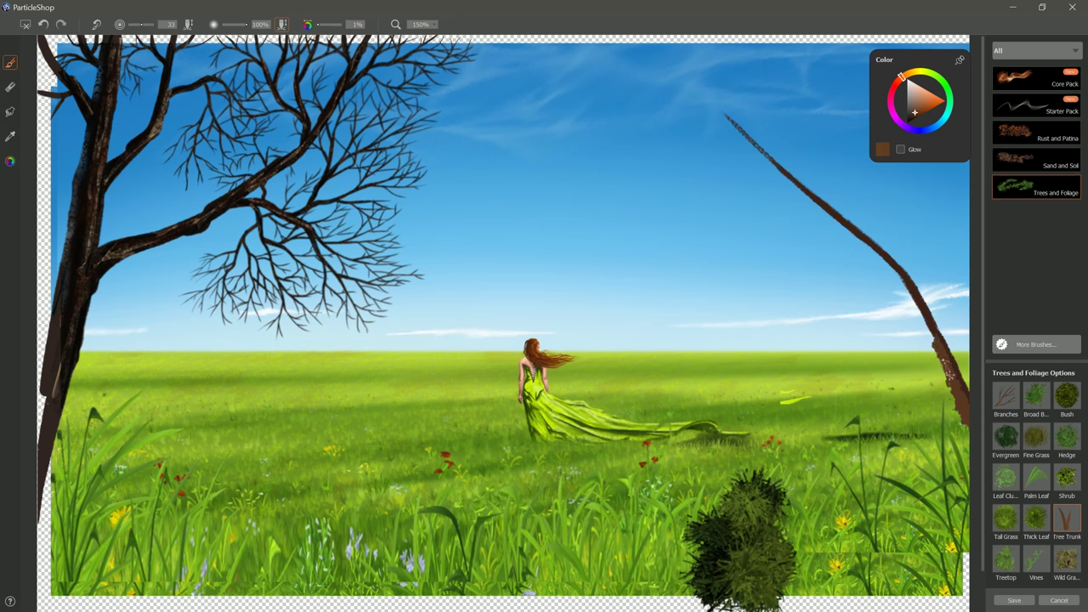
pyautogui.moveTo(939, 339)
pyautogui.mouseDown()
pyautogui.moveTo(948, 382)
pyautogui.moveTo(898, 274)
pyautogui.moveTo(835, 213)
pyautogui.moveTo(892, 270)
pyautogui.moveTo(955, 395)
pyautogui.mouseUp()
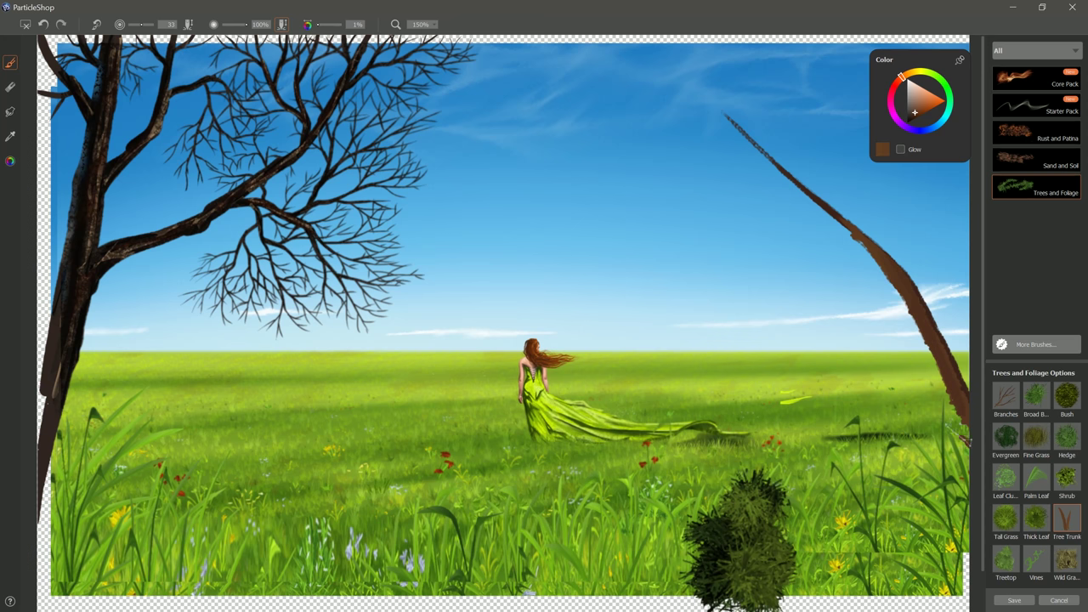
pyautogui.moveTo(967, 444)
pyautogui.mouseDown()
pyautogui.moveTo(882, 316)
pyautogui.moveTo(653, 164)
pyautogui.mouseUp()
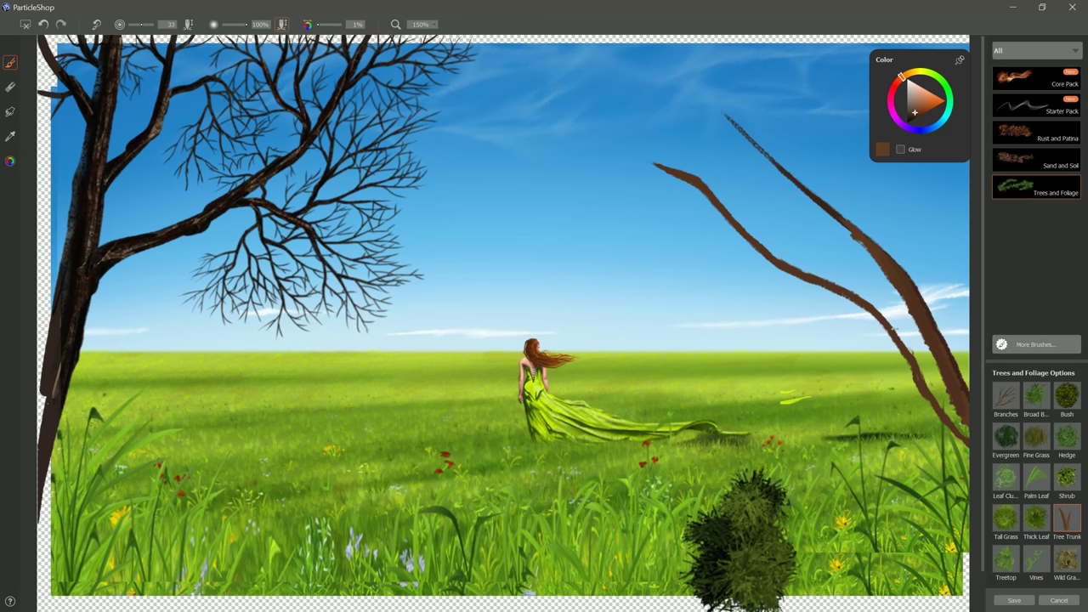
# Step: Undo the lower limb and paint short brown branch stubs on both sides of the leaning trunk with the Tree Trunk brush
pyautogui.hotkey('ctrl', 'z')
pyautogui.moveTo(887, 279); pyautogui.dragTo(860, 271)
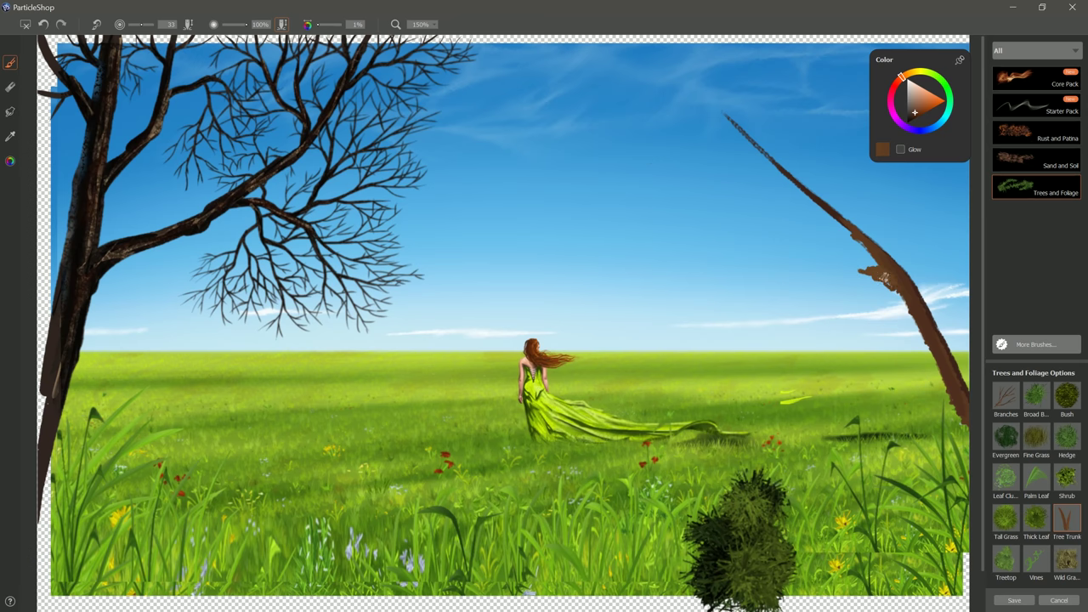
pyautogui.moveTo(931, 331)
pyautogui.mouseDown()
pyautogui.moveTo(937, 303)
pyautogui.moveTo(934, 325)
pyautogui.mouseUp()
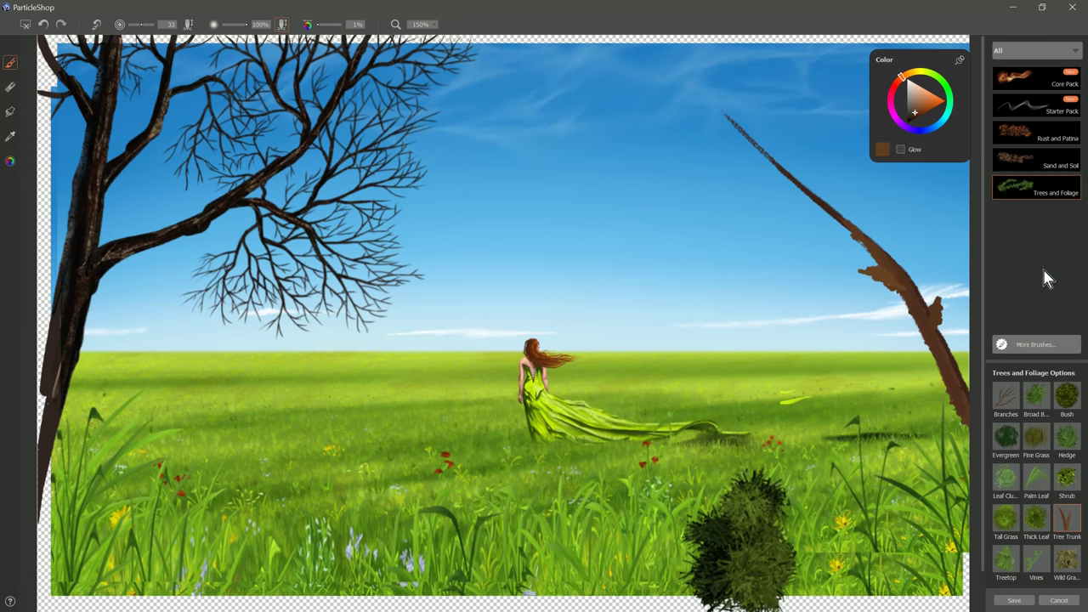
# Step: Paint a forked lower bough extending from the trunk's stub toward the woman with the Branches brush at size 17
pyautogui.click(1008, 400)
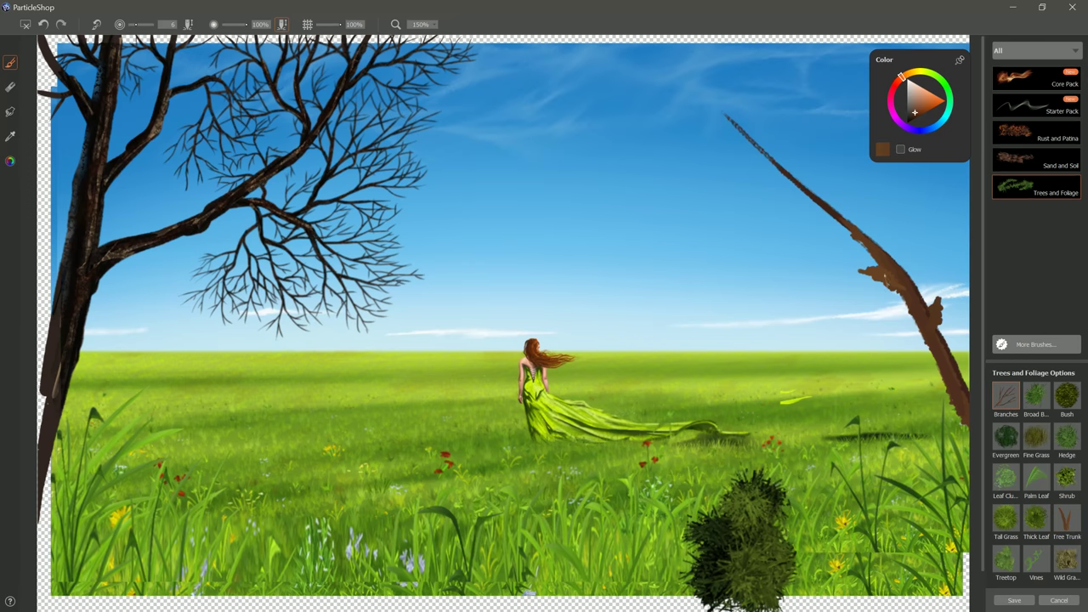
pyautogui.moveTo(889, 279); pyautogui.dragTo(706, 262)
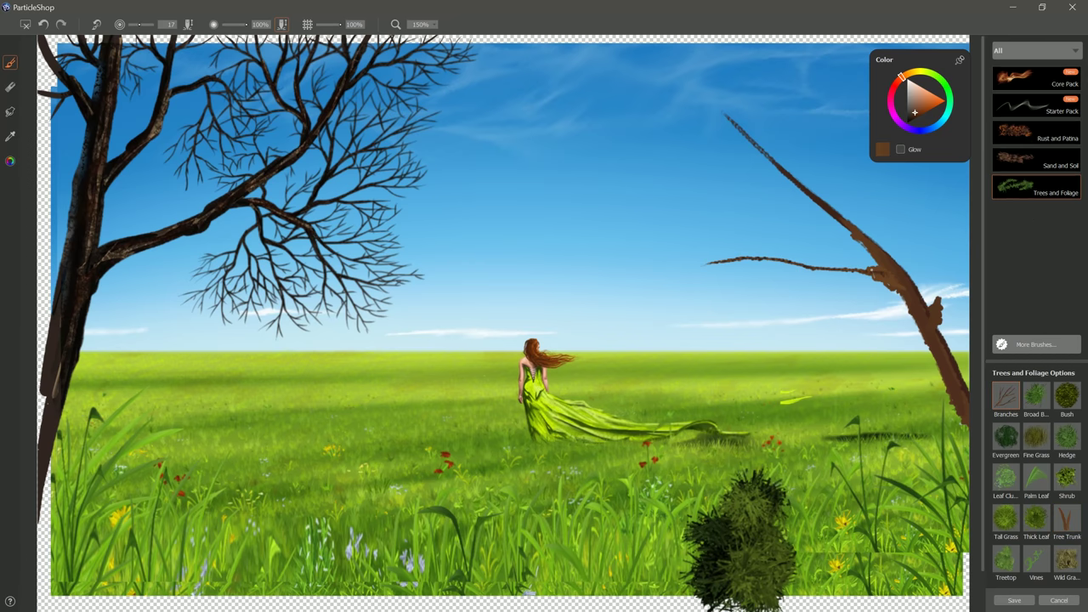
pyautogui.moveTo(805, 273); pyautogui.dragTo(741, 305)
pyautogui.moveTo(809, 273); pyautogui.dragTo(681, 307)
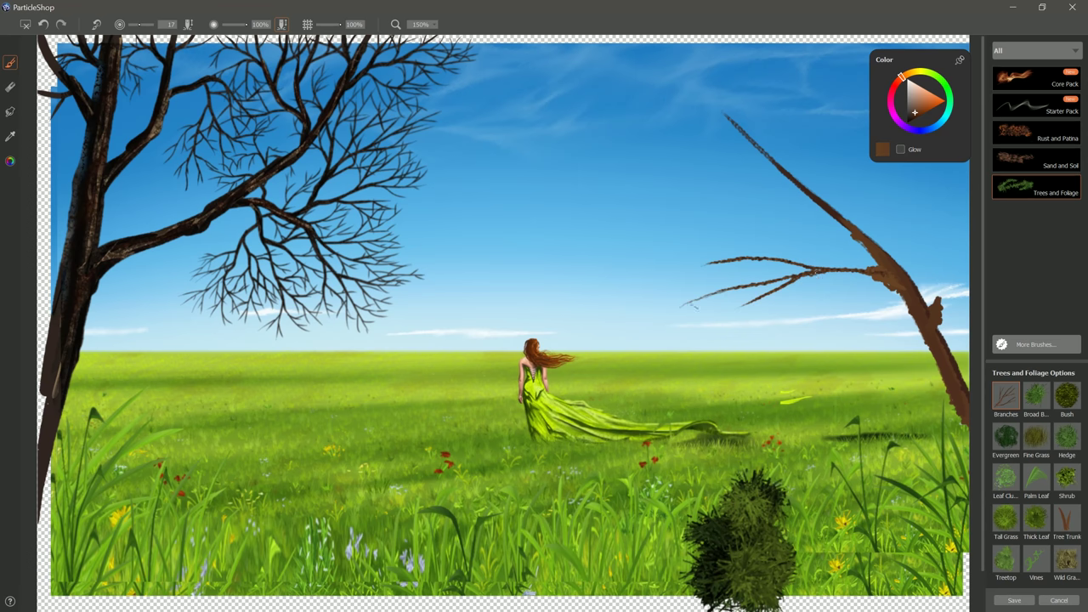
# Step: Paint more brown branches along the leaning trunk's middle and tip, plus a forked branch toward the picture's right edge
pyautogui.moveTo(850, 232); pyautogui.dragTo(703, 235)
pyautogui.moveTo(814, 219); pyautogui.dragTo(659, 214)
pyautogui.moveTo(818, 219); pyautogui.dragTo(731, 180)
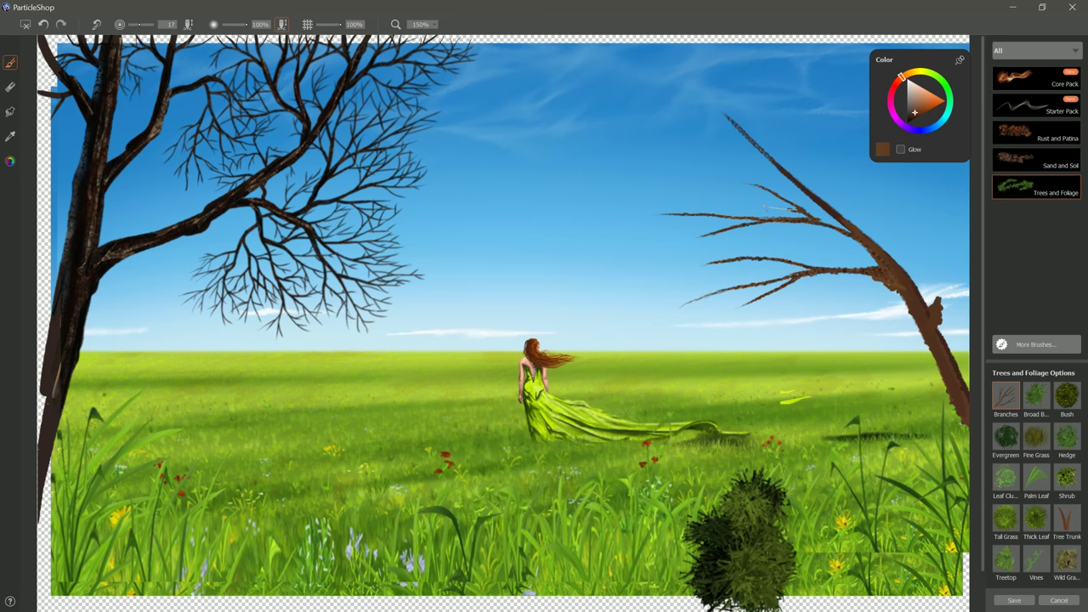
pyautogui.moveTo(824, 204); pyautogui.dragTo(763, 113)
pyautogui.moveTo(798, 168); pyautogui.dragTo(750, 124)
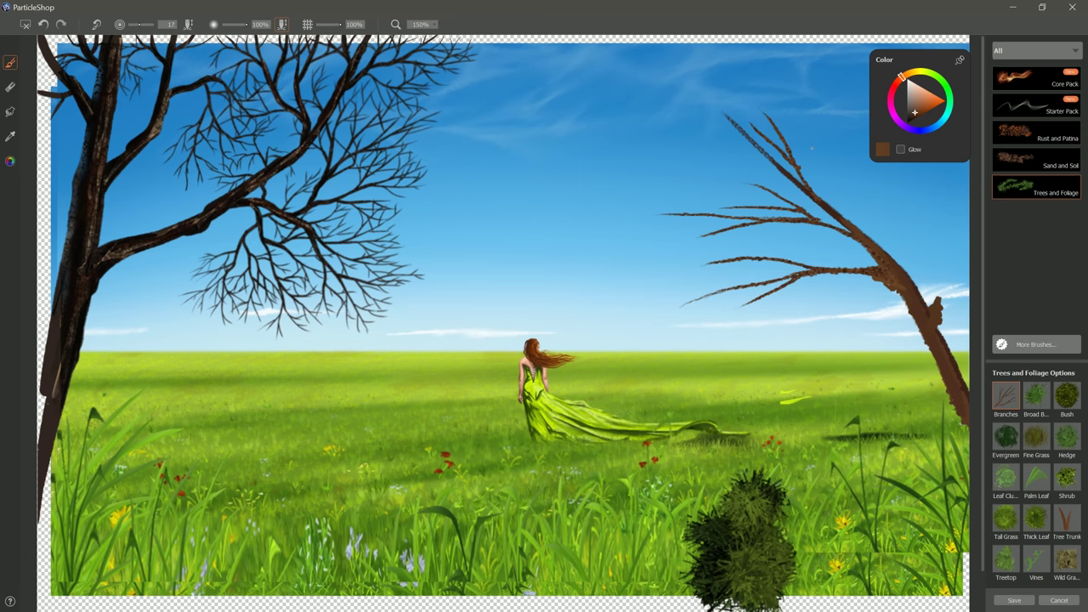
pyautogui.moveTo(857, 231); pyautogui.dragTo(841, 147)
pyautogui.moveTo(911, 276); pyautogui.dragTo(960, 215)
# Step: Sample the bare tree's dark brown and shade the leaning trunk with the Tree Trunk brush at size 33
pyautogui.click(1067, 520)
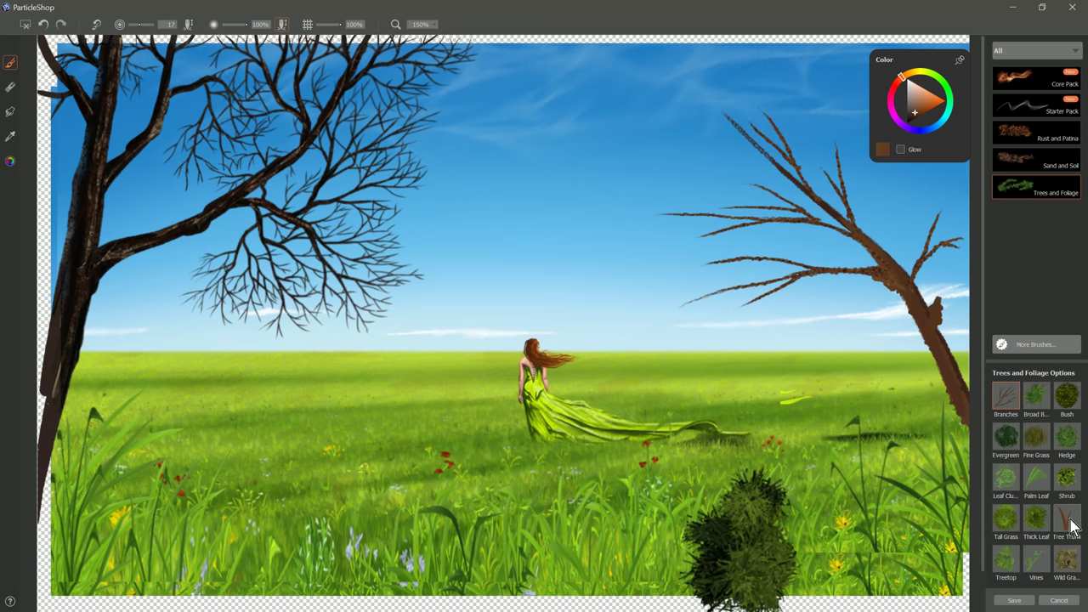
pyautogui.keyDown('alt'); pyautogui.click(90, 105); pyautogui.keyUp('alt')
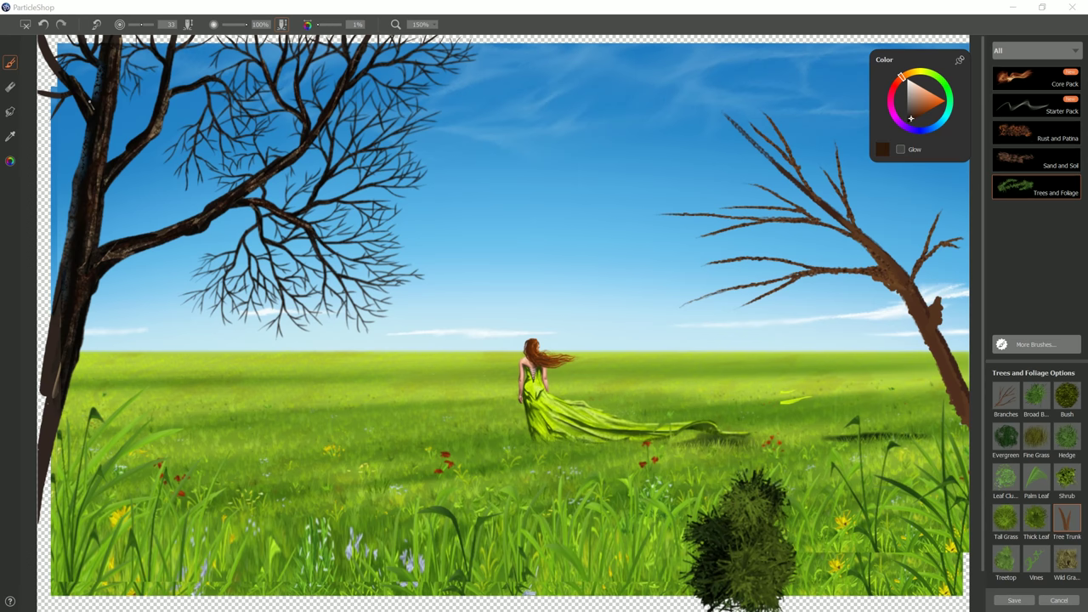
pyautogui.moveTo(867, 246)
pyautogui.mouseDown()
pyautogui.moveTo(967, 421)
pyautogui.moveTo(935, 348)
pyautogui.mouseUp()
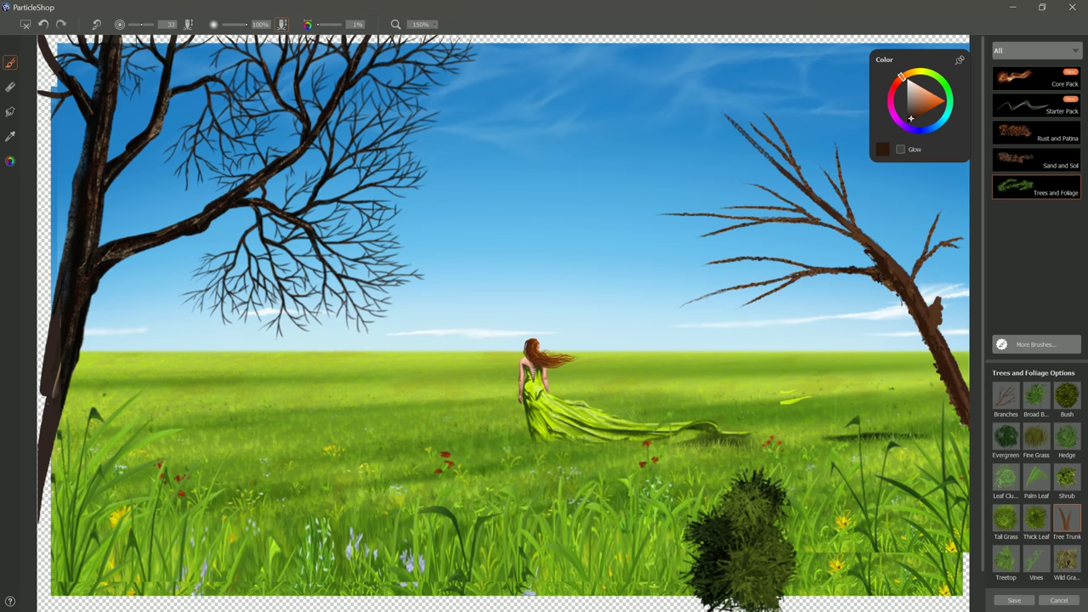
# Step: Shade the leaning tree's branches in very dark brown with the Branches brush, and add lighter brown highlights along the trunk
pyautogui.click(1006, 396)
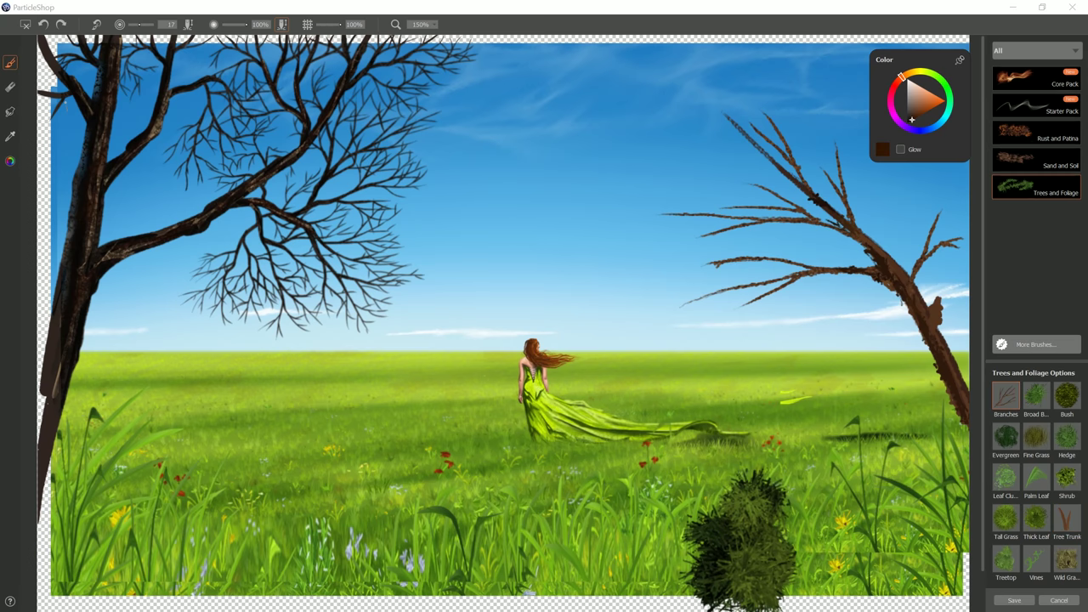
pyautogui.moveTo(716, 232); pyautogui.dragTo(729, 229)
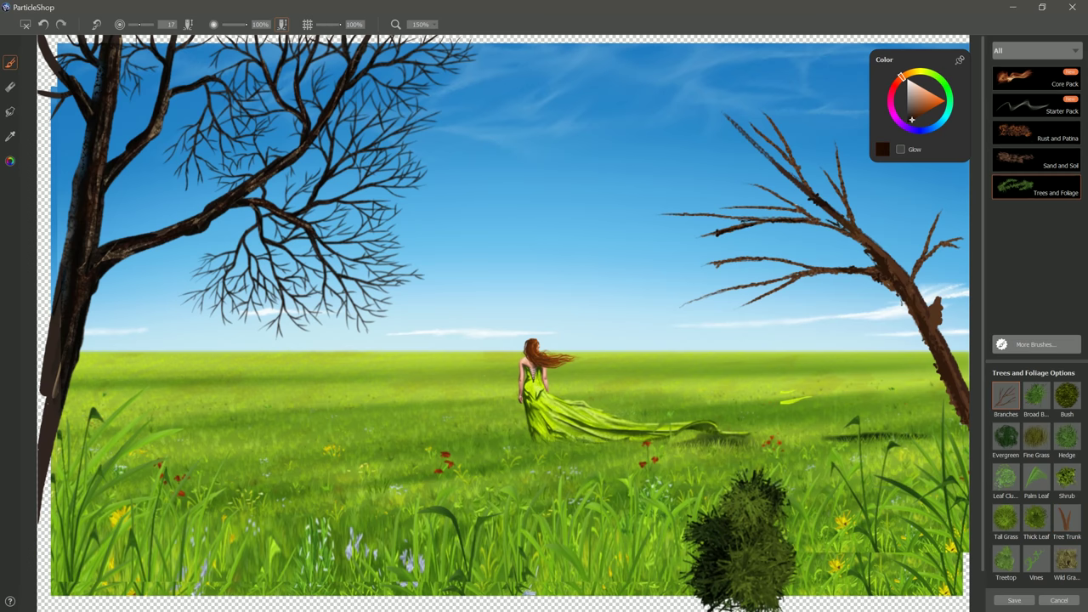
pyautogui.moveTo(801, 189); pyautogui.dragTo(772, 162)
pyautogui.moveTo(815, 272); pyautogui.dragTo(767, 286)
pyautogui.moveTo(928, 124); pyautogui.dragTo(918, 106)
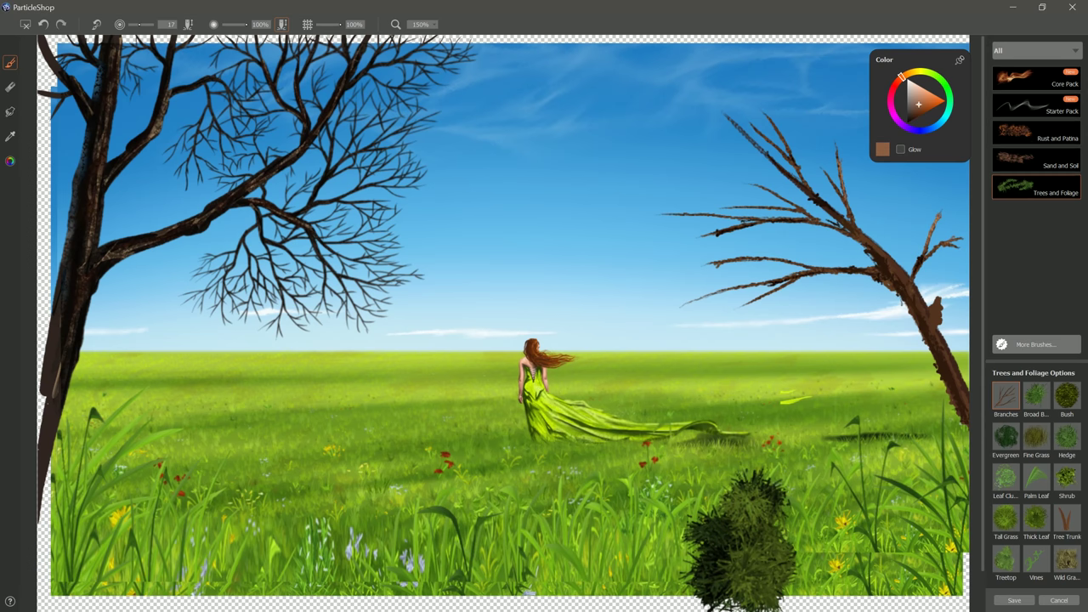
pyautogui.moveTo(865, 242); pyautogui.dragTo(918, 298)
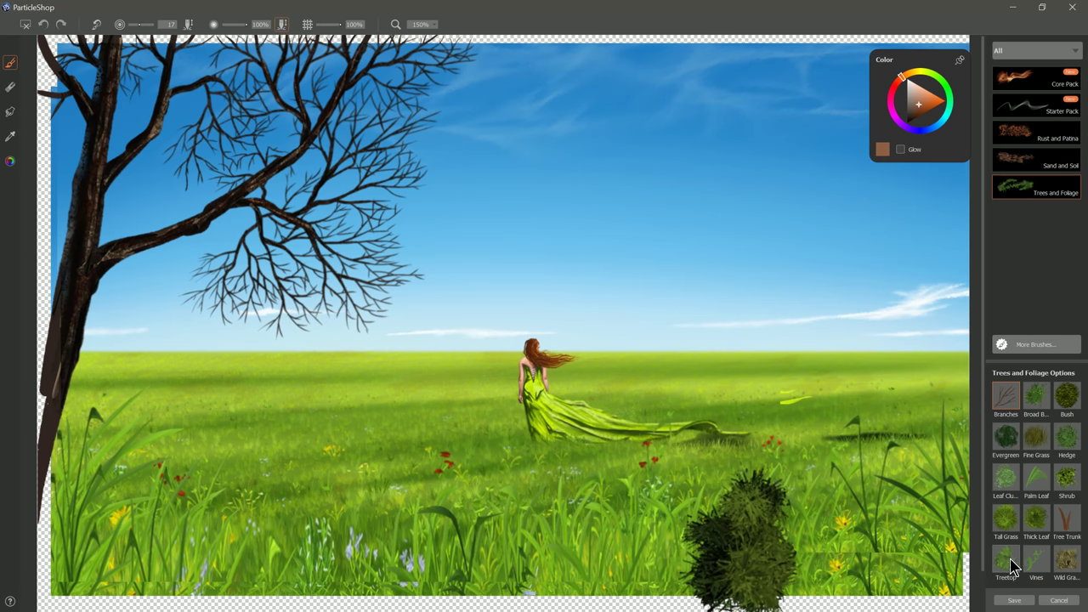
# Step: Paint two large rounded green treetops in the sky with the Treetop brush at size 35, and a small one at size 15
pyautogui.click(1010, 565)
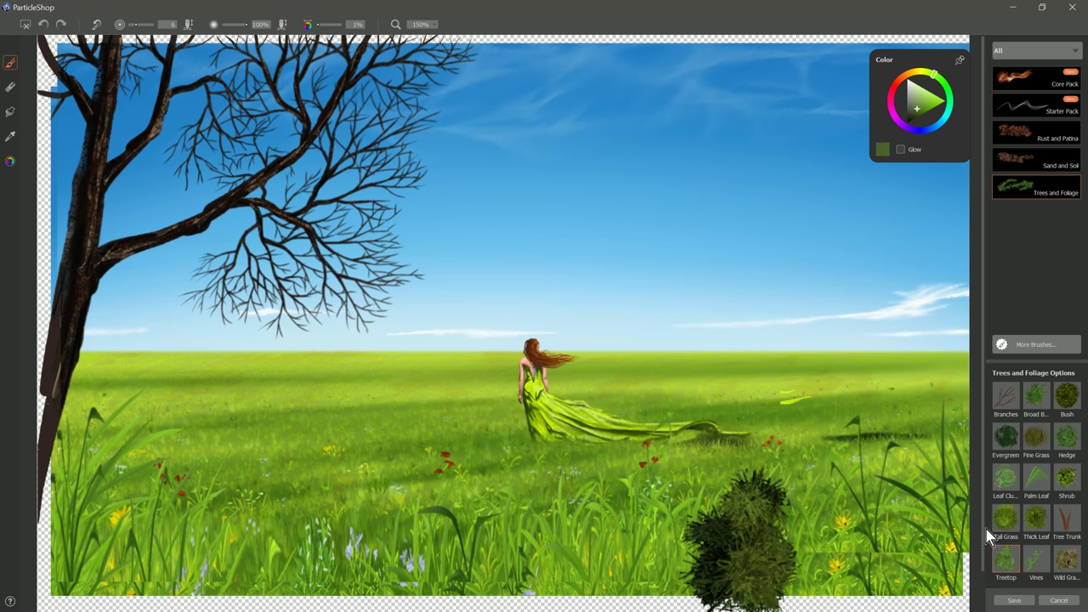
pyautogui.moveTo(669, 277)
pyautogui.mouseDown()
pyautogui.moveTo(646, 255)
pyautogui.moveTo(689, 245)
pyautogui.moveTo(650, 284)
pyautogui.mouseUp()
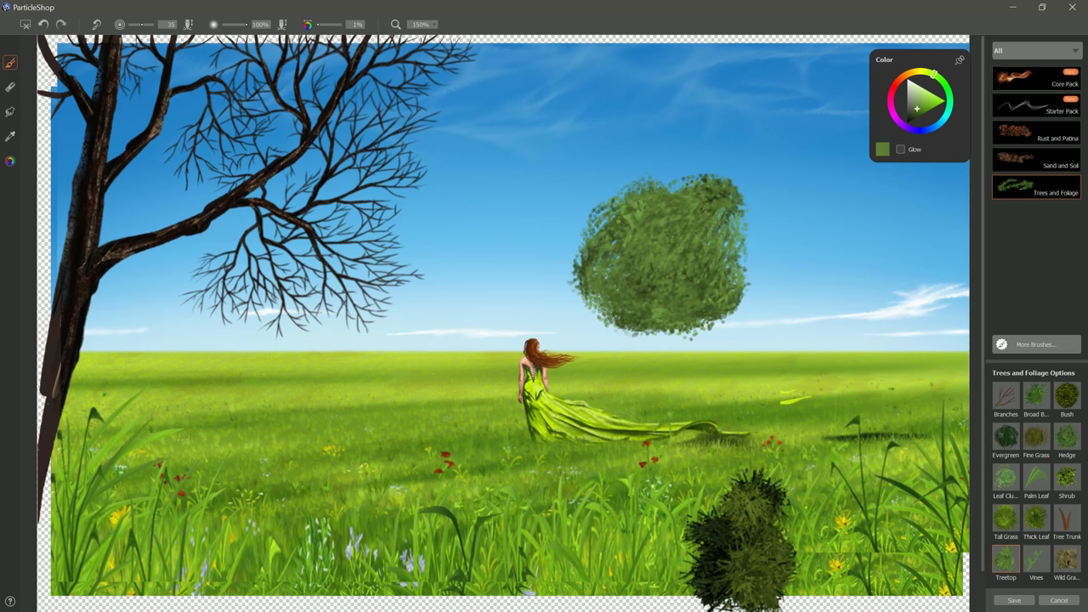
pyautogui.moveTo(833, 289)
pyautogui.mouseDown()
pyautogui.moveTo(806, 293)
pyautogui.moveTo(834, 286)
pyautogui.moveTo(811, 208)
pyautogui.moveTo(820, 306)
pyautogui.mouseUp()
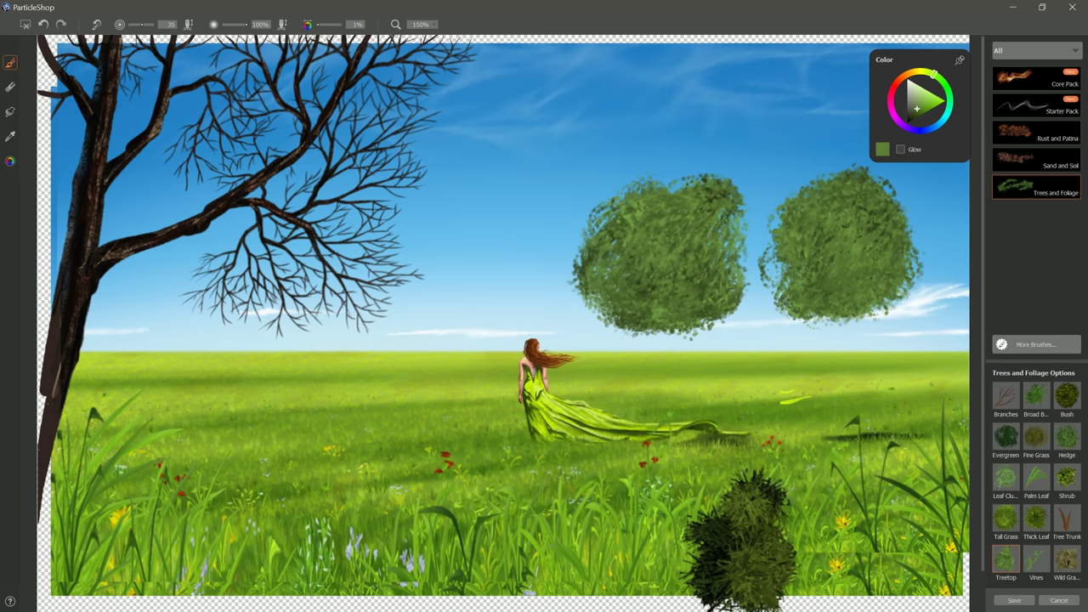
pyautogui.press('[')
pyautogui.press('[')
pyautogui.press('[')
pyautogui.press('[')
pyautogui.moveTo(476, 239)
pyautogui.mouseDown()
pyautogui.moveTo(487, 247)
pyautogui.moveTo(478, 281)
pyautogui.mouseUp()
# Step: Try painting foliage across the sky with the Treetop brush enlarged to size 124, and undo the stroke
pyautogui.press(']')
pyautogui.press(']')
pyautogui.press(']')
pyautogui.press(']')
pyautogui.press(']')
pyautogui.press(']')
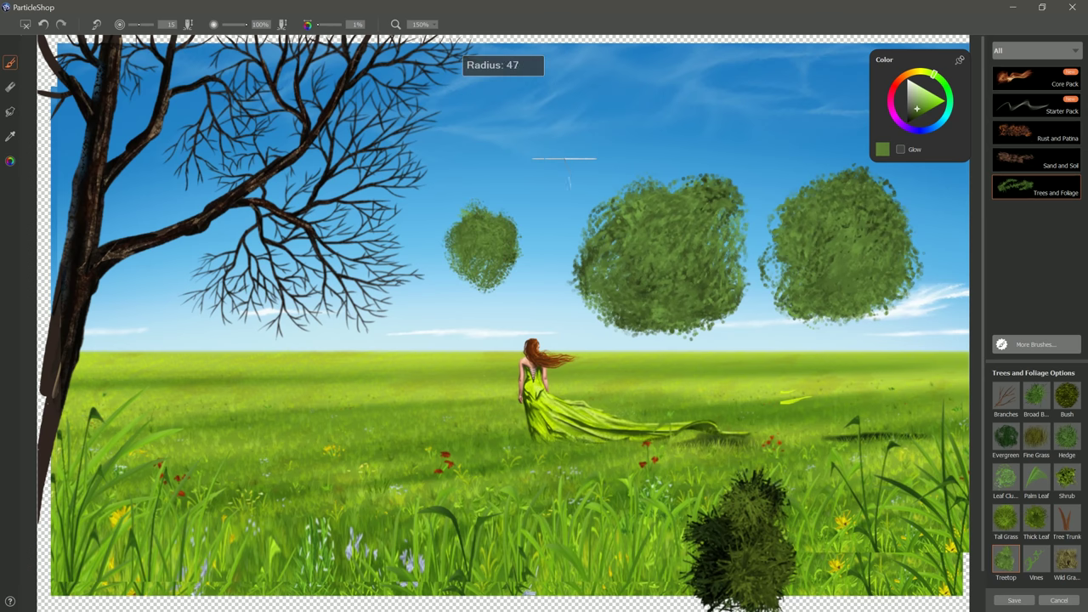
pyautogui.moveTo(562, 163); pyautogui.dragTo(562, 172)
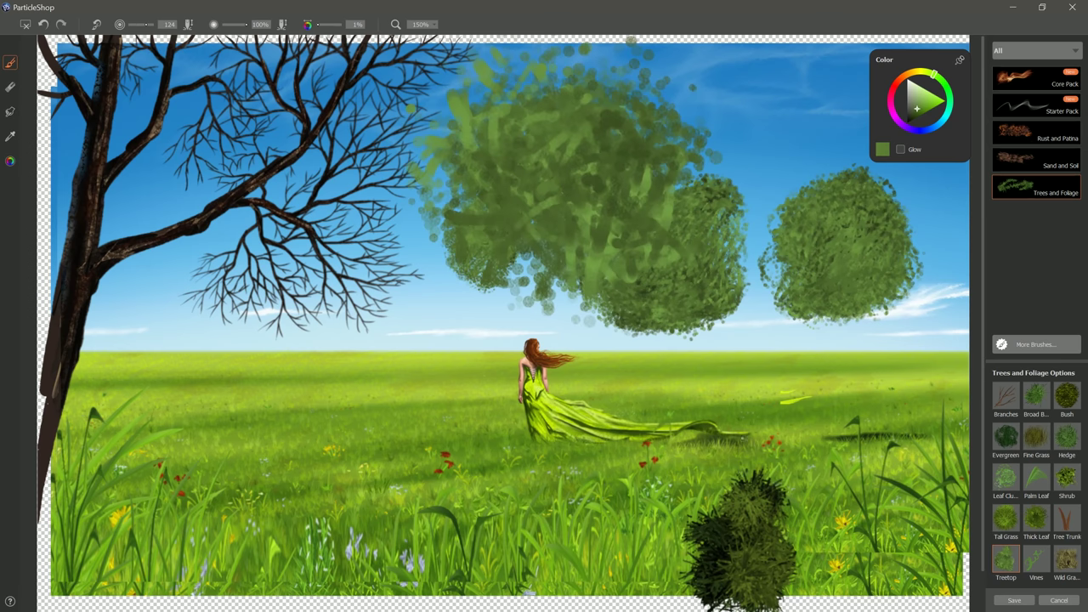
pyautogui.hotkey('ctrl', 'z')
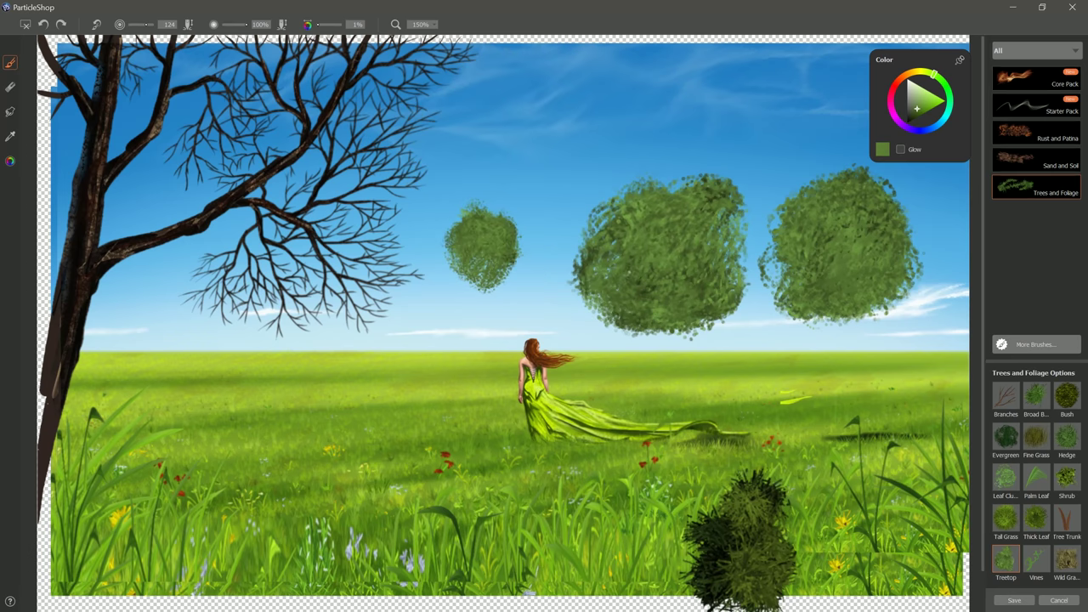
# Step: Paint an elongated treetop high in the sky with a smaller Treetop brush, and add dark brown trunks with the Tree Trunk brush
pyautogui.press('[')
pyautogui.press('[')
pyautogui.press('[')
pyautogui.press('[')
pyautogui.press('[')
pyautogui.moveTo(531, 166)
pyautogui.mouseDown()
pyautogui.moveTo(544, 170)
pyautogui.moveTo(536, 85)
pyautogui.mouseUp()
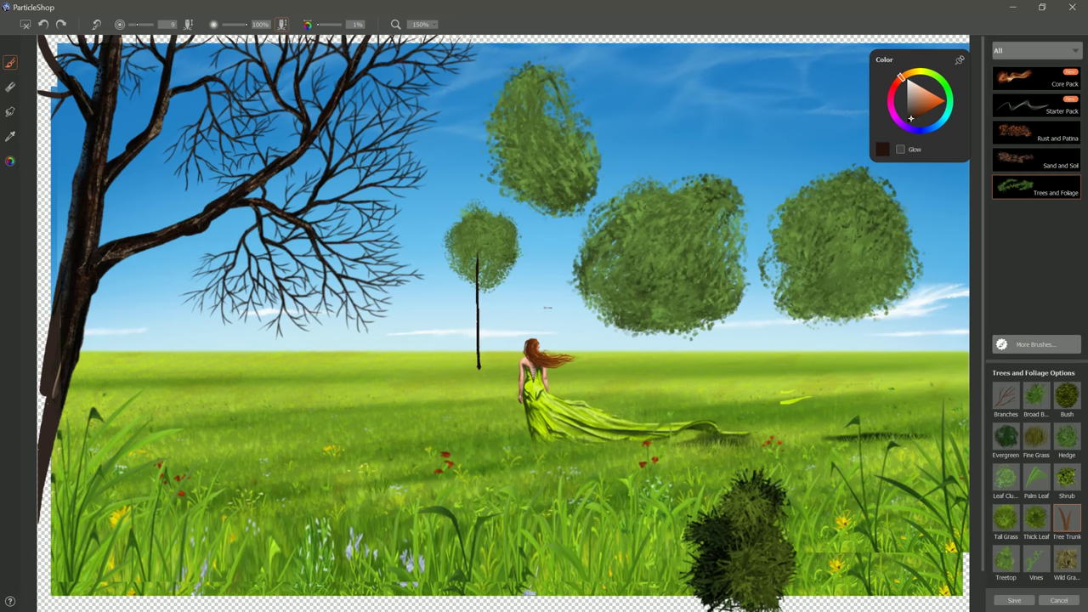
pyautogui.moveTo(666, 274); pyautogui.dragTo(666, 375)
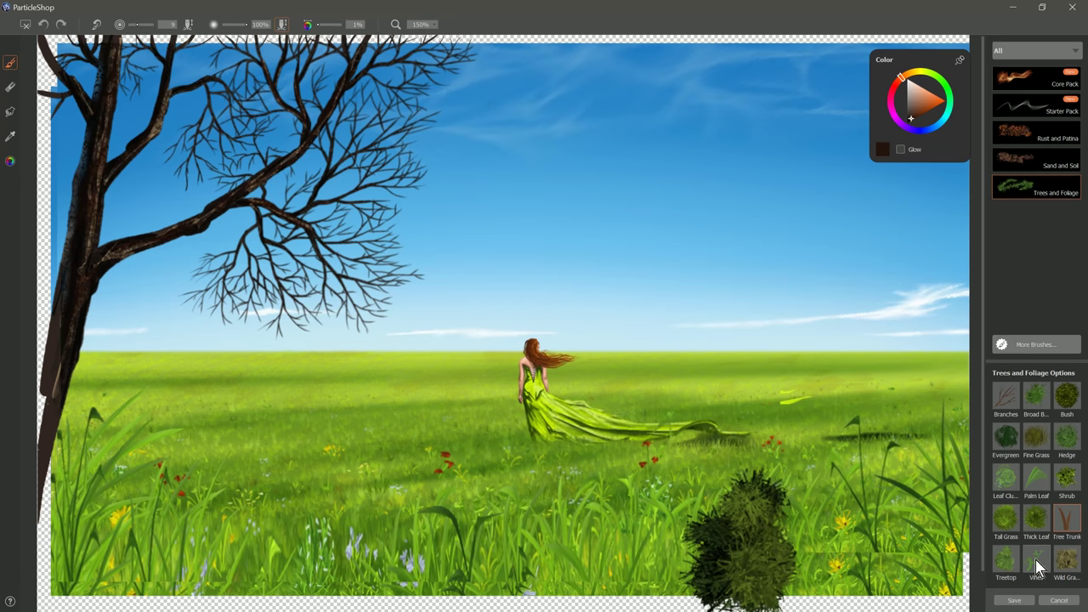
# Step: Paint green vines winding along the bare tree's branches and trunk with the Vines brush at size 13, undoing a sample loop in the sky
pyautogui.click(1035, 561)
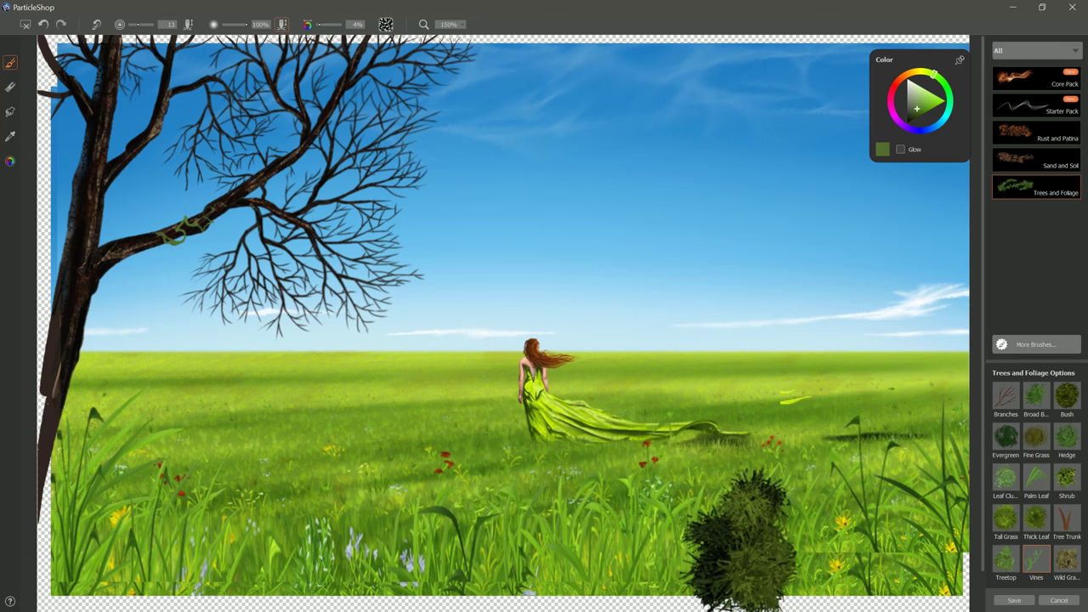
pyautogui.moveTo(391, 269)
pyautogui.mouseDown()
pyautogui.moveTo(498, 222)
pyautogui.moveTo(564, 167)
pyautogui.moveTo(639, 143)
pyautogui.moveTo(595, 202)
pyautogui.mouseUp()
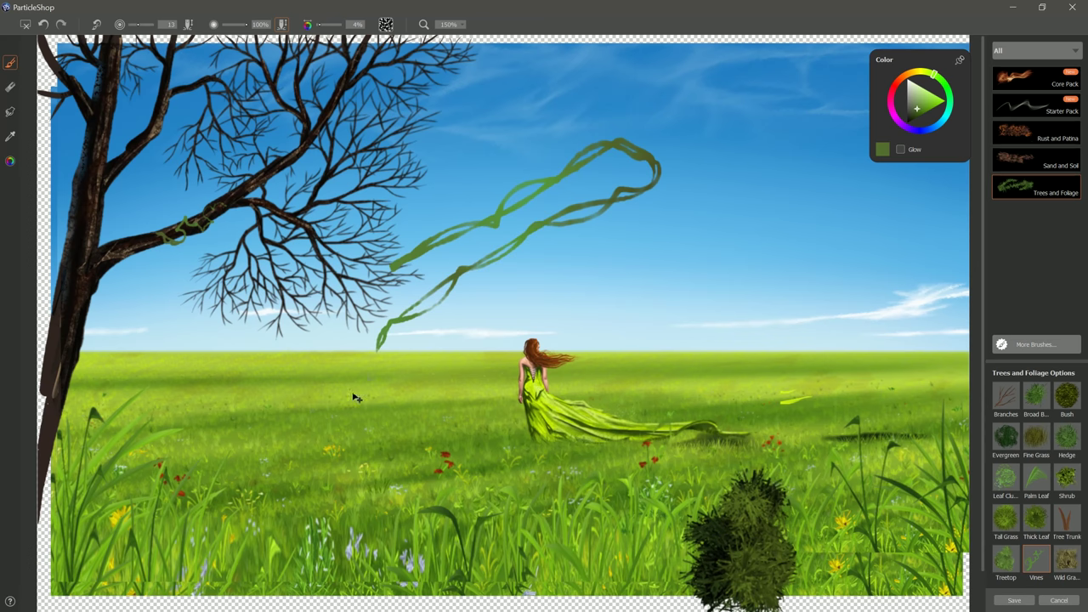
pyautogui.hotkey('ctrl', 'z')
pyautogui.moveTo(230, 204); pyautogui.dragTo(246, 181)
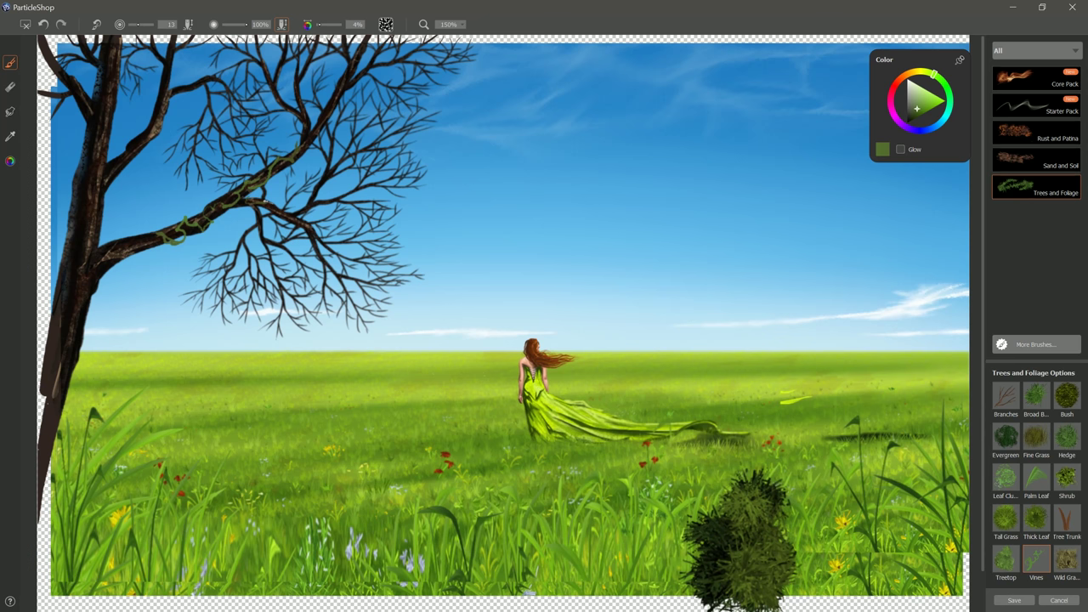
pyautogui.moveTo(306, 146); pyautogui.dragTo(325, 108)
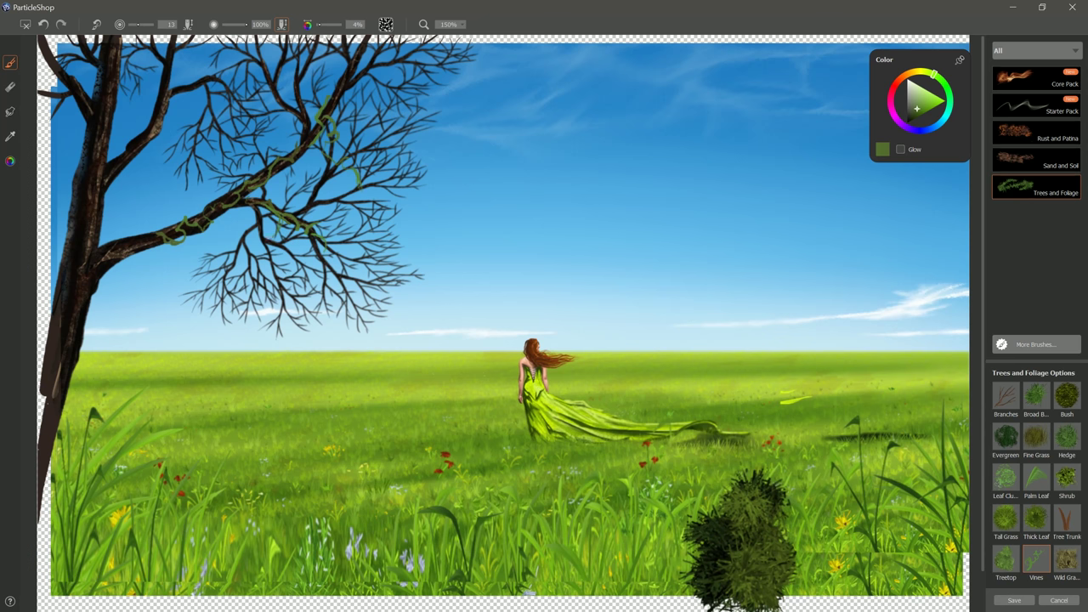
pyautogui.moveTo(148, 245); pyautogui.dragTo(68, 289)
pyautogui.moveTo(65, 333)
pyautogui.mouseDown()
pyautogui.moveTo(75, 362)
pyautogui.moveTo(54, 389)
pyautogui.moveTo(47, 449)
pyautogui.mouseUp()
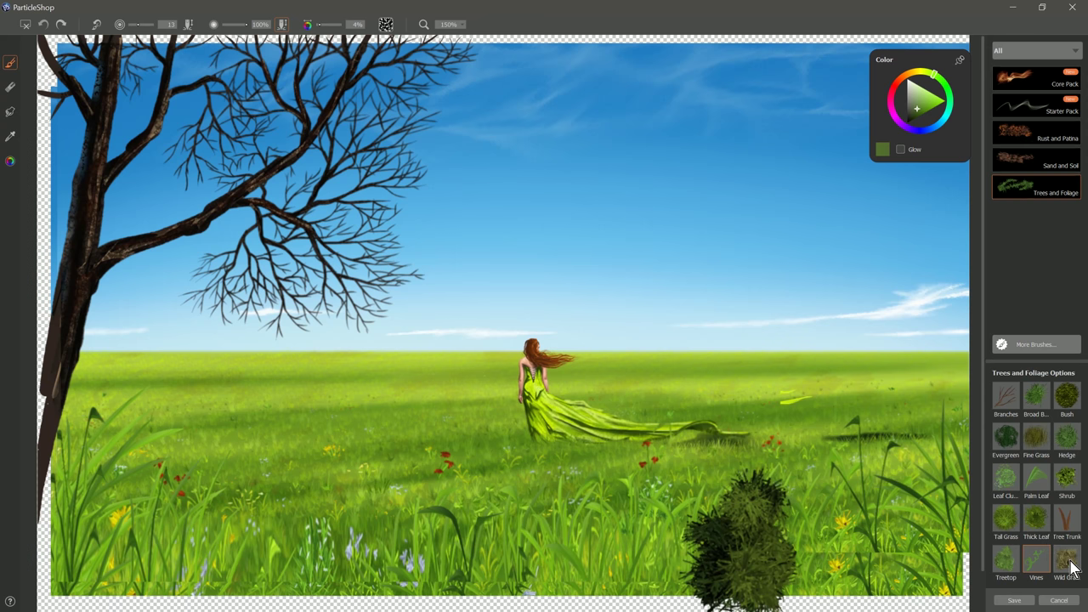
# Step: Paint a sloping olive grass edge from the bare tree's base down to the picture's lower edge with the Wild Grass brush at size 59
pyautogui.click(1069, 565)
pyautogui.click(918, 108)
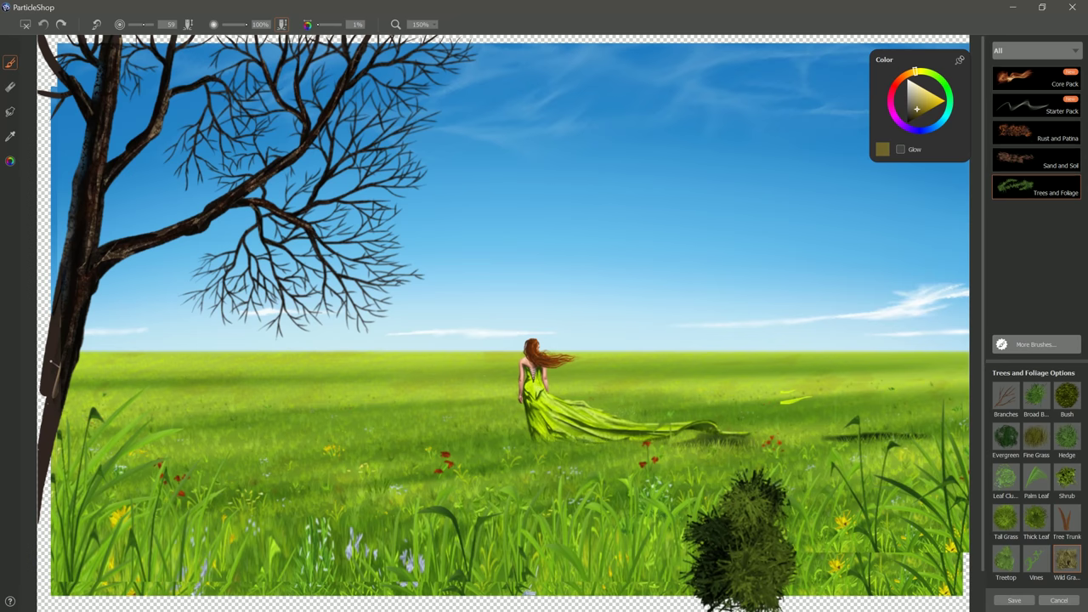
pyautogui.moveTo(41, 335)
pyautogui.mouseDown()
pyautogui.moveTo(149, 359)
pyautogui.moveTo(252, 397)
pyautogui.moveTo(368, 448)
pyautogui.moveTo(449, 517)
pyautogui.moveTo(564, 576)
pyautogui.moveTo(672, 599)
pyautogui.mouseUp()
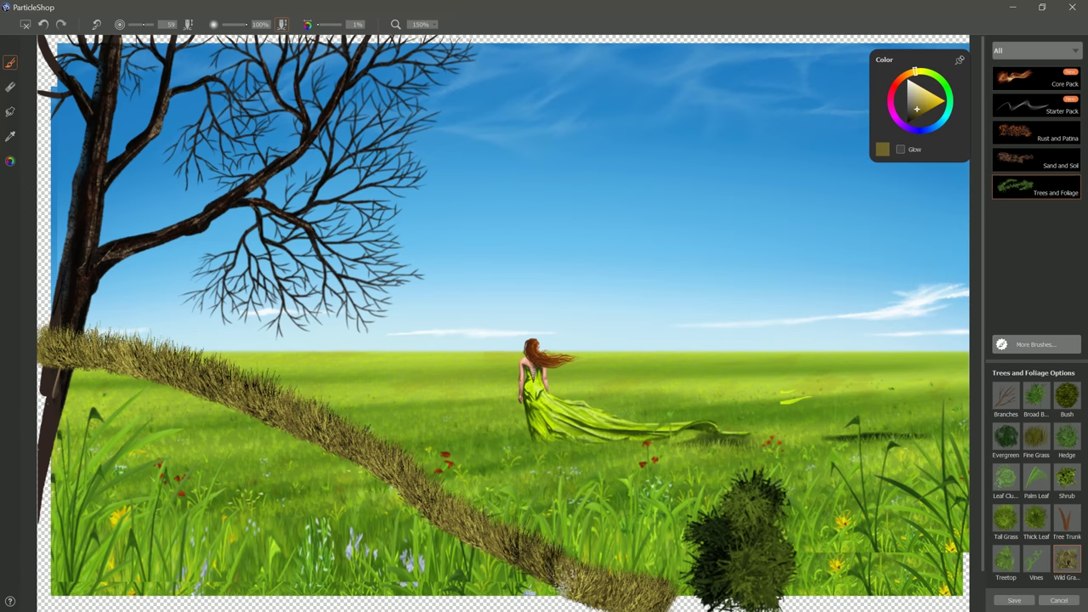
# Step: Fill the whole area below the slope with olive wild grass to form a hill, enlarging the brush to size 148
pyautogui.moveTo(584, 587)
pyautogui.mouseDown()
pyautogui.moveTo(383, 468)
pyautogui.moveTo(179, 374)
pyautogui.moveTo(46, 340)
pyautogui.moveTo(317, 444)
pyautogui.moveTo(595, 585)
pyautogui.mouseUp()
pyautogui.moveTo(513, 539); pyautogui.dragTo(529, 572)
pyautogui.moveTo(565, 582)
pyautogui.mouseDown()
pyautogui.moveTo(272, 435)
pyautogui.moveTo(161, 391)
pyautogui.moveTo(55, 367)
pyautogui.moveTo(225, 432)
pyautogui.moveTo(434, 552)
pyautogui.moveTo(163, 421)
pyautogui.moveTo(27, 389)
pyautogui.moveTo(322, 501)
pyautogui.moveTo(454, 574)
pyautogui.mouseUp()
pyautogui.moveTo(403, 534); pyautogui.dragTo(497, 534)
pyautogui.moveTo(391, 519)
pyautogui.mouseDown()
pyautogui.moveTo(204, 489)
pyautogui.moveTo(246, 548)
pyautogui.moveTo(153, 590)
pyautogui.moveTo(482, 609)
pyautogui.mouseUp()
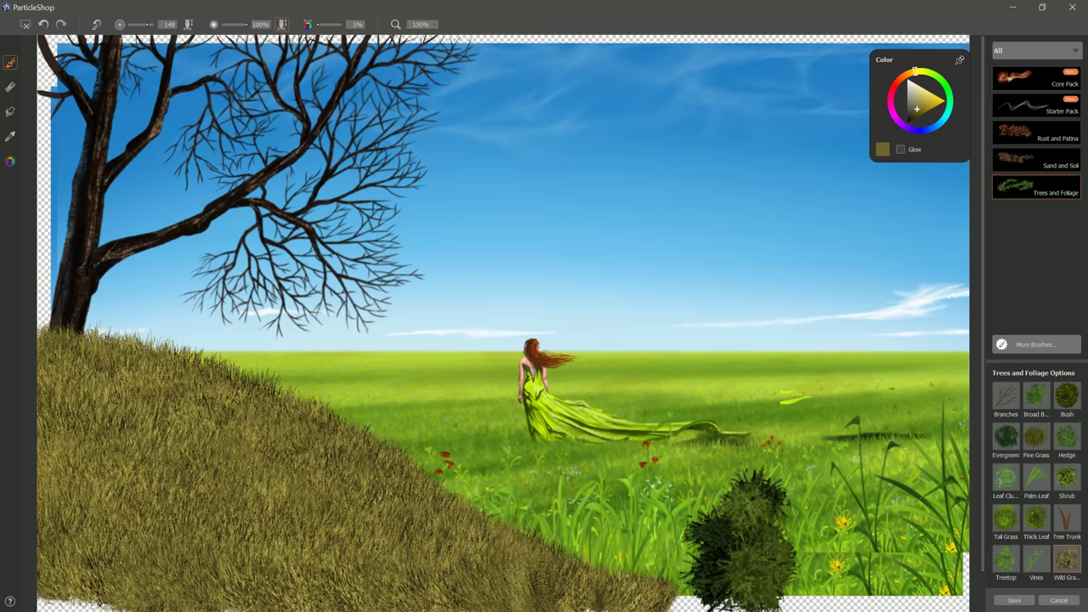
# Step: Save the painting back to Photoshop and move the "broad bush copy" layer directly below "tree-trunk left"
pyautogui.click(1014, 600)
pyautogui.click(600, 347)
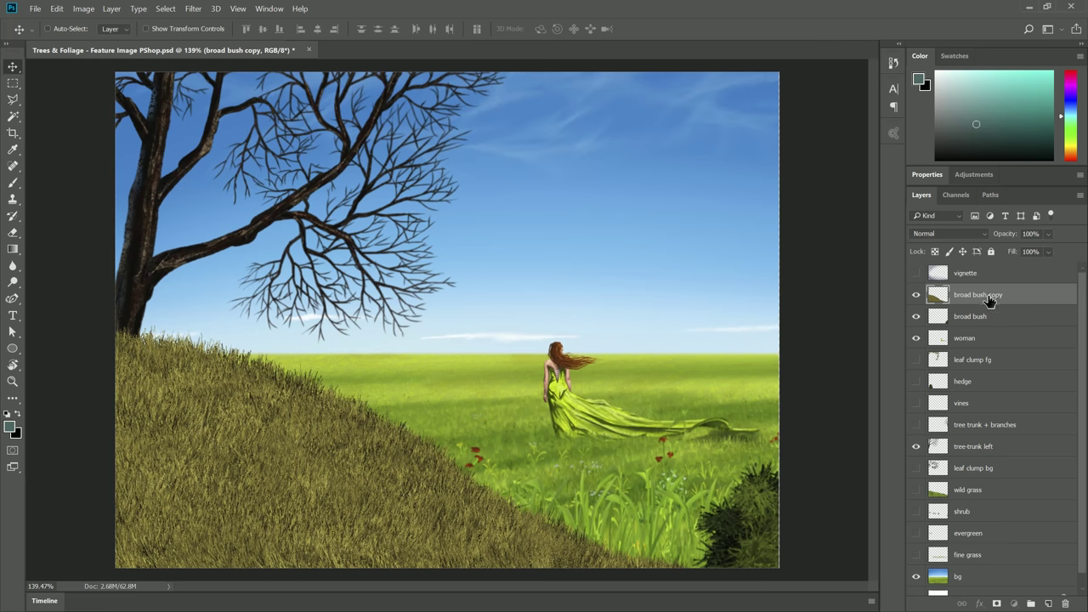
pyautogui.moveTo(990, 299); pyautogui.dragTo(990, 463)
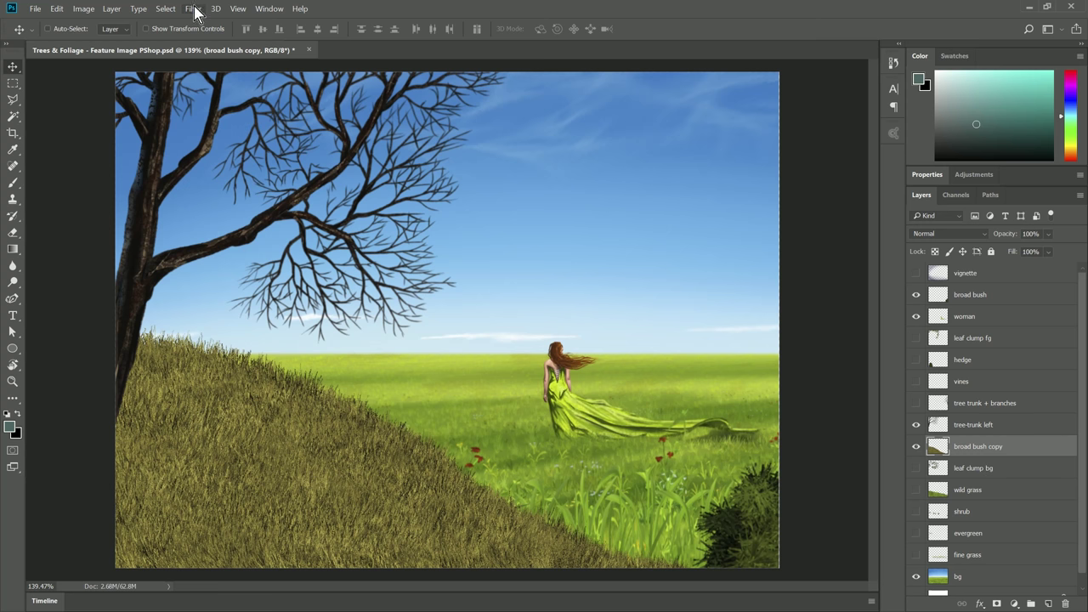
# Step: Adjust the grass hill layer's Hue/Saturation to hue +31, saturation +22 and lightness -2
pyautogui.click(85, 10)
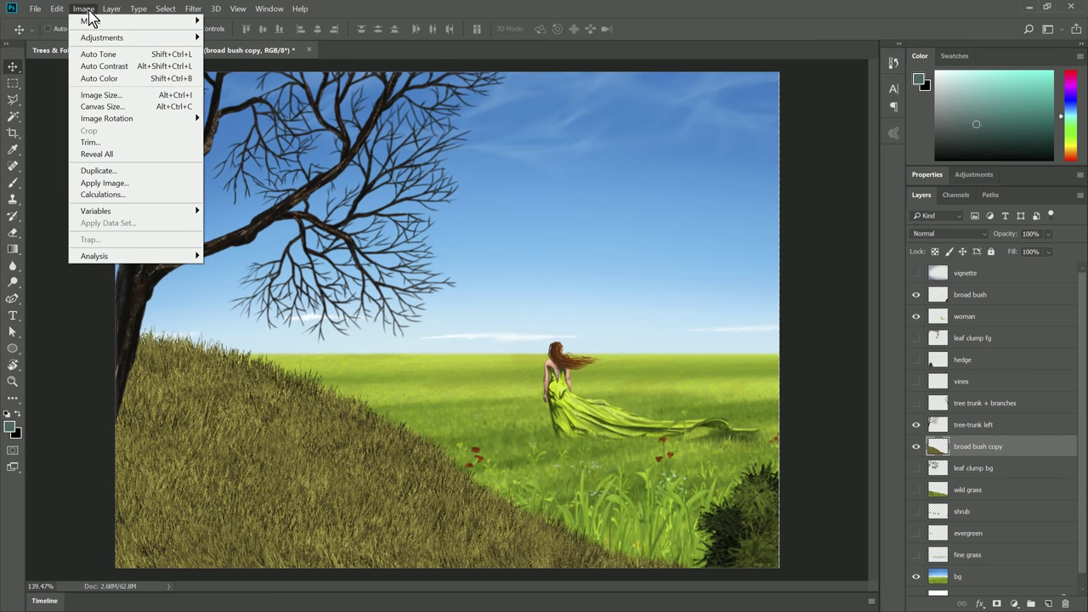
pyautogui.moveTo(151, 37)
pyautogui.click(265, 101)
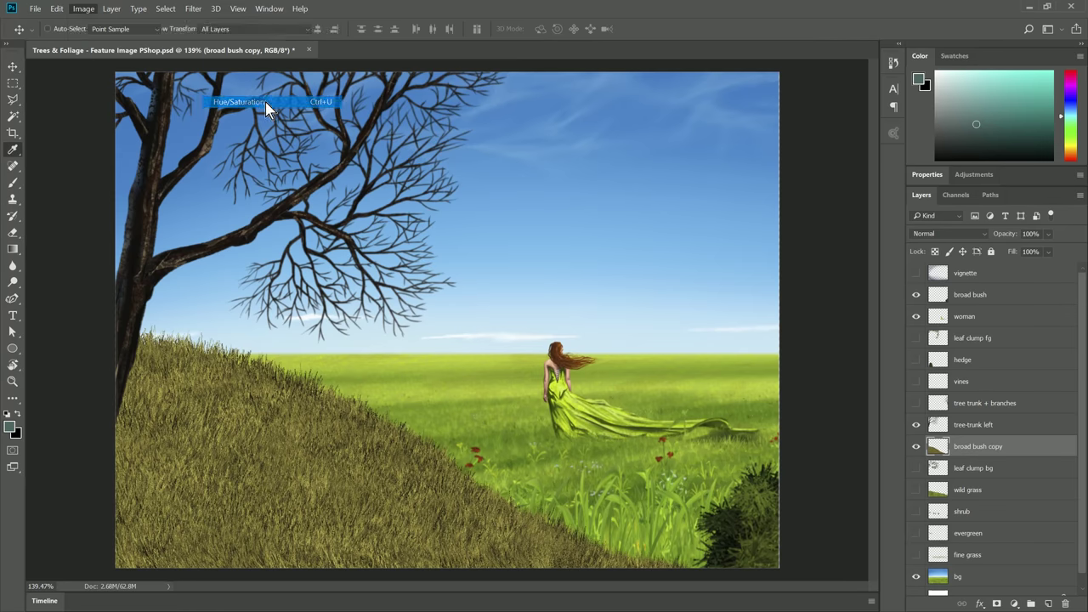
pyautogui.moveTo(772, 161); pyautogui.dragTo(770, 226)
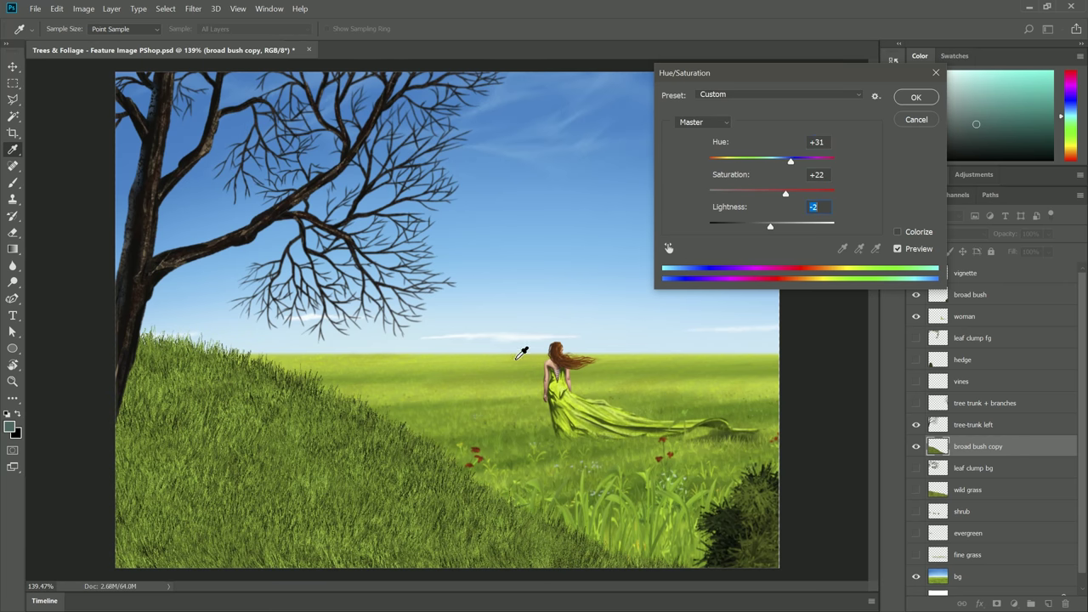
pyautogui.click(915, 97)
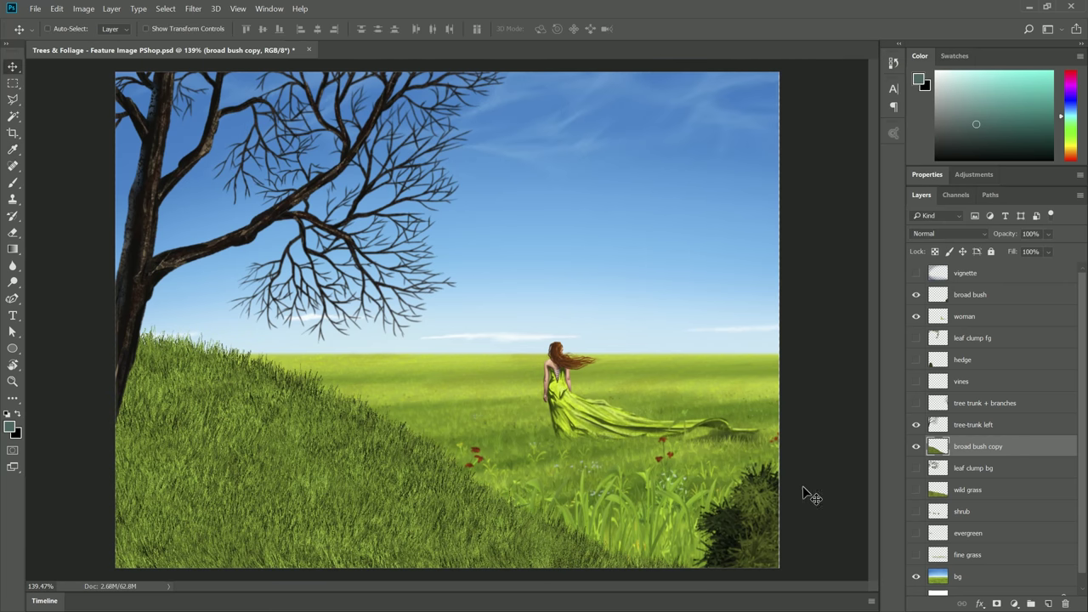